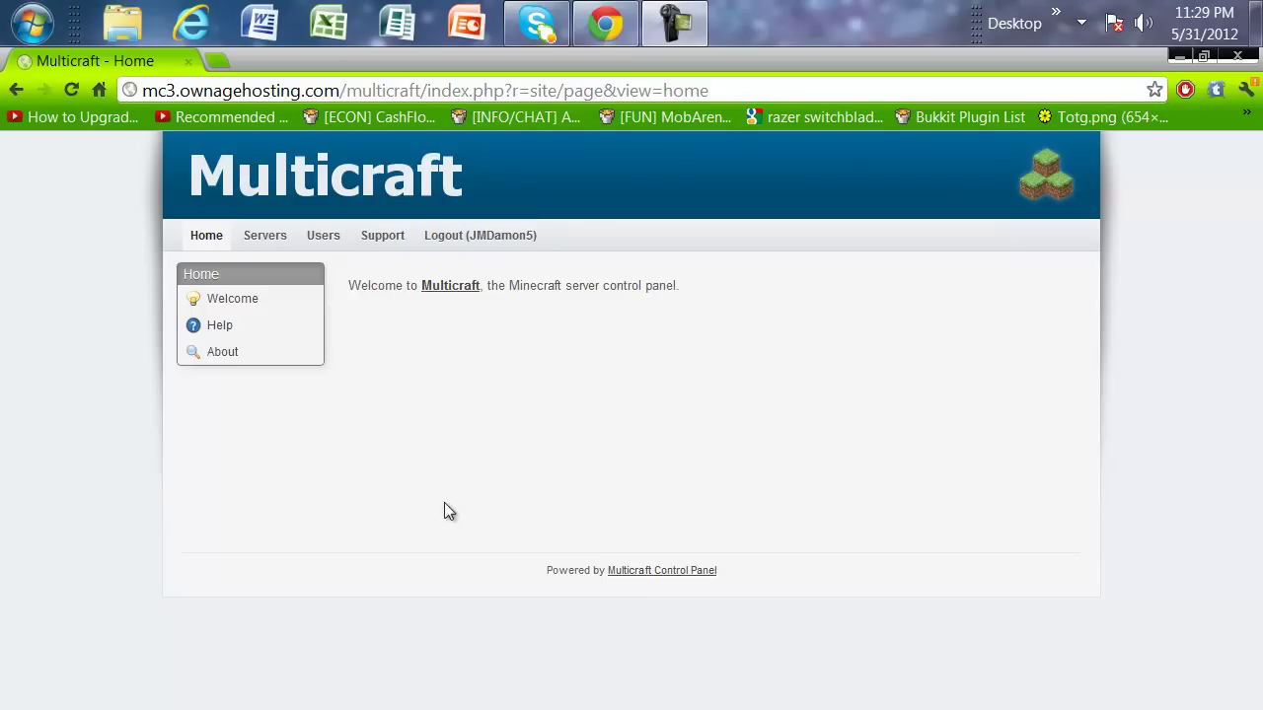
Step: Open the settings page of the JM's server from the server list
{"action": "left_click", "coordinate": [263, 239]}
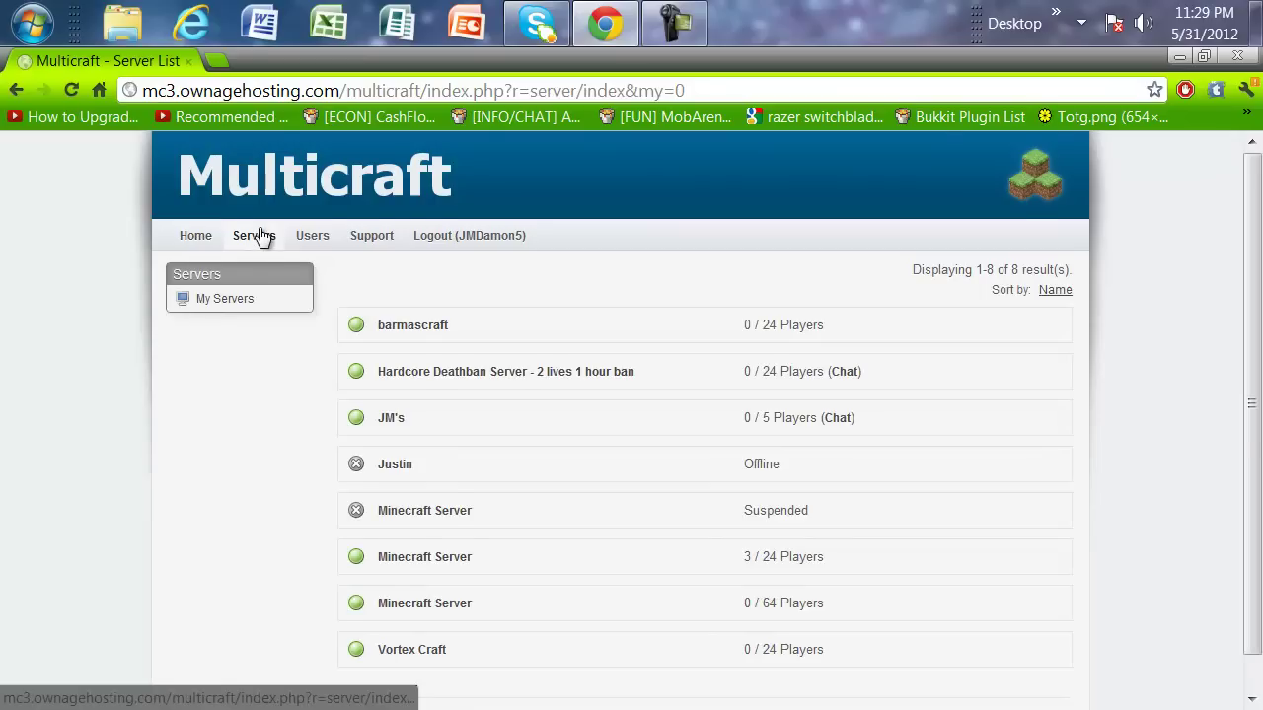
{"action": "scroll", "coordinate": [262, 238], "scroll_direction": "down", "scroll_amount": 1}
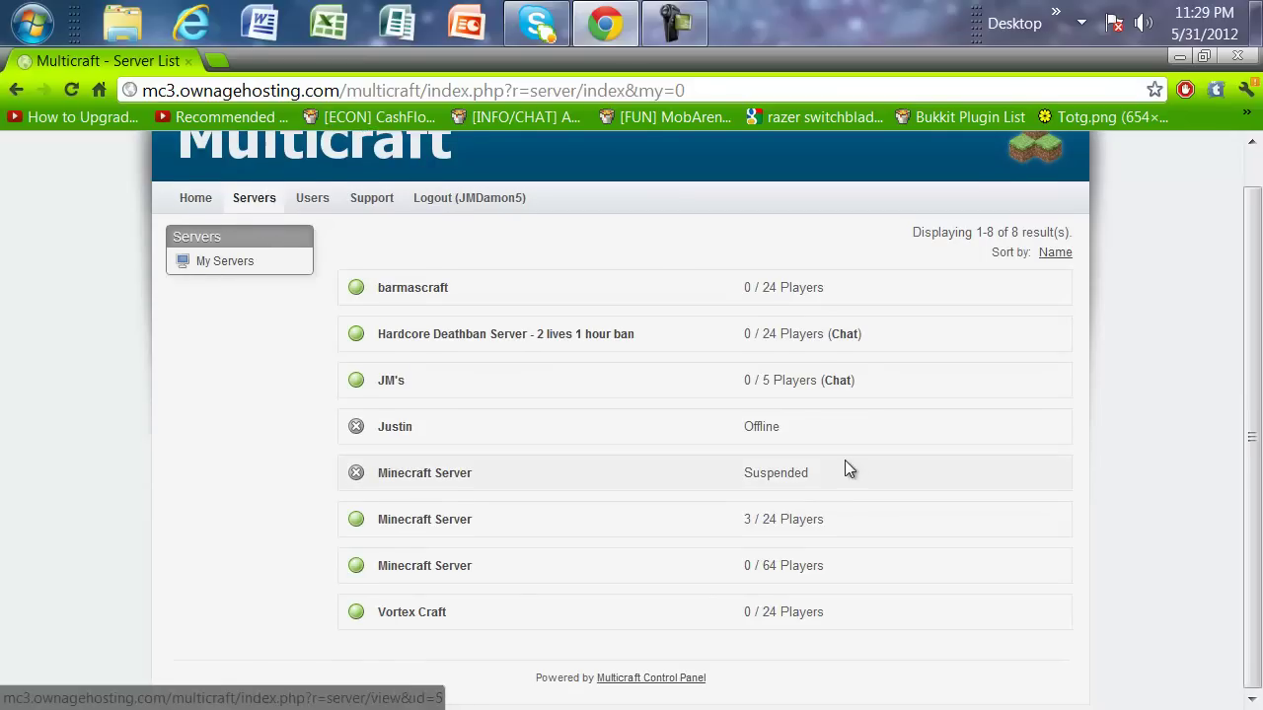
{"action": "left_click", "coordinate": [479, 385]}
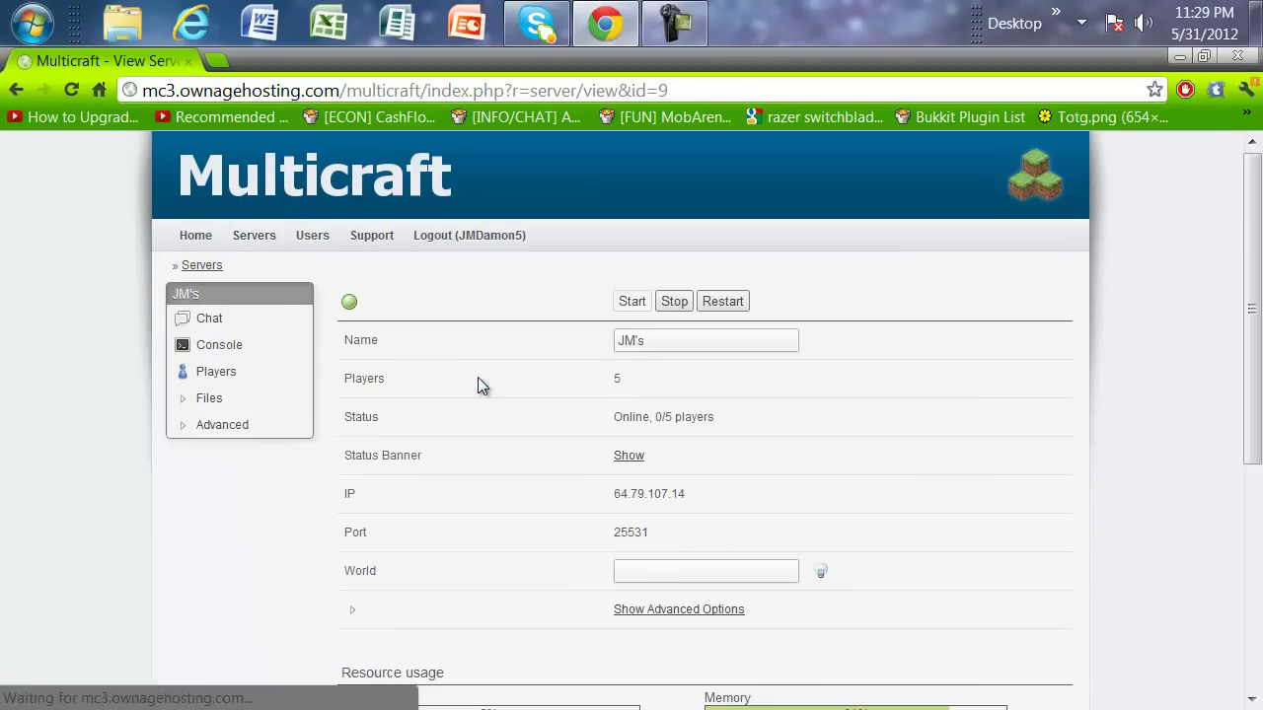
Step: Rename the server to the owner's username followed by "'s Server" and save the settings
{"action": "left_click_drag", "start_coordinate": [675, 341], "coordinate": [601, 344]}
{"action": "key", "text": "BackSpace"}
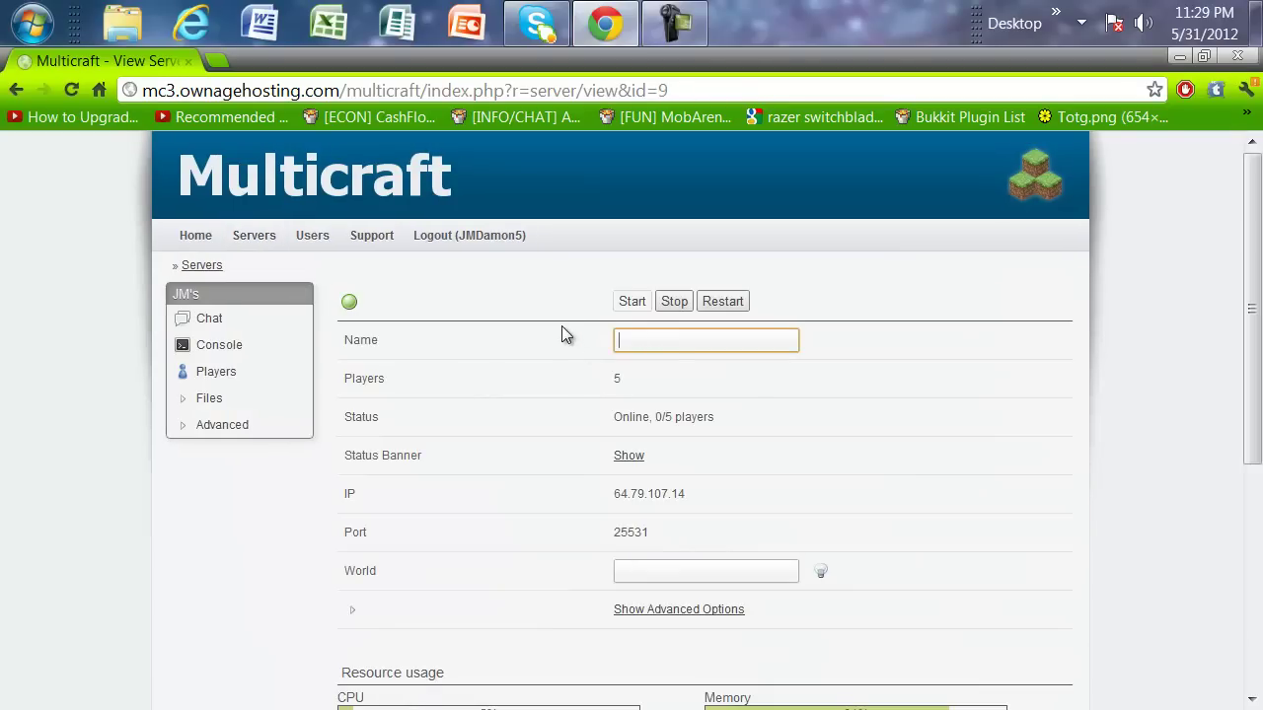
{"action": "type", "text": "jm"}
{"action": "left_click", "coordinate": [646, 364]}
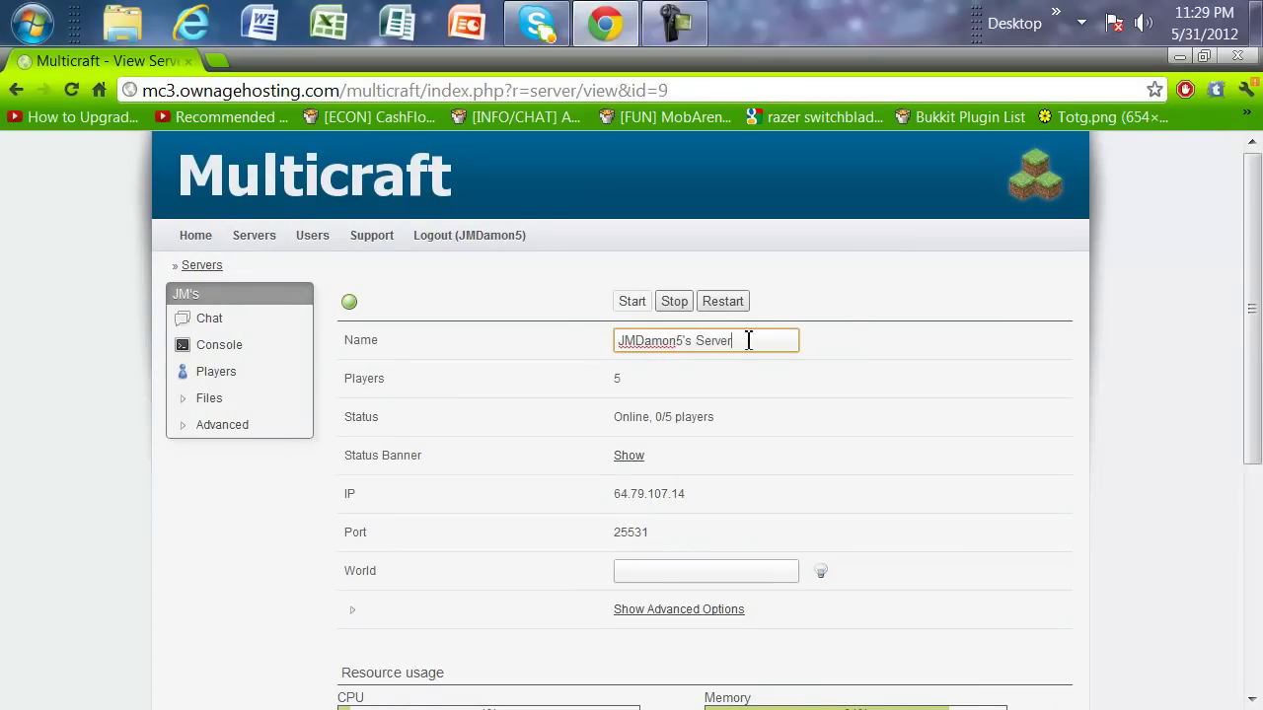
{"action": "scroll", "coordinate": [730, 356], "scroll_direction": "down", "scroll_amount": 4}
{"action": "scroll", "coordinate": [661, 296], "scroll_direction": "up", "scroll_amount": 4}
{"action": "scroll", "coordinate": [659, 321], "scroll_direction": "down", "scroll_amount": 4}
{"action": "left_click", "coordinate": [651, 560]}
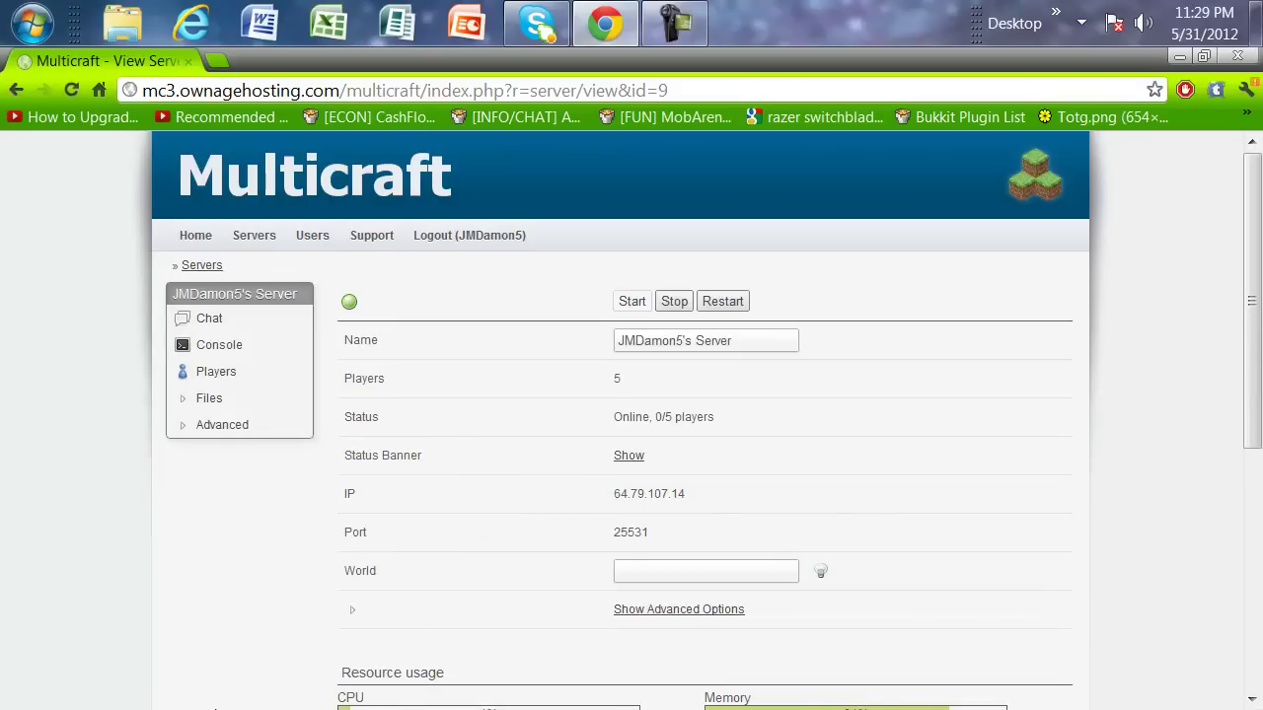
Step: Expand the server's Files and Advanced sections and look over the advanced options
{"action": "left_click", "coordinate": [207, 400]}
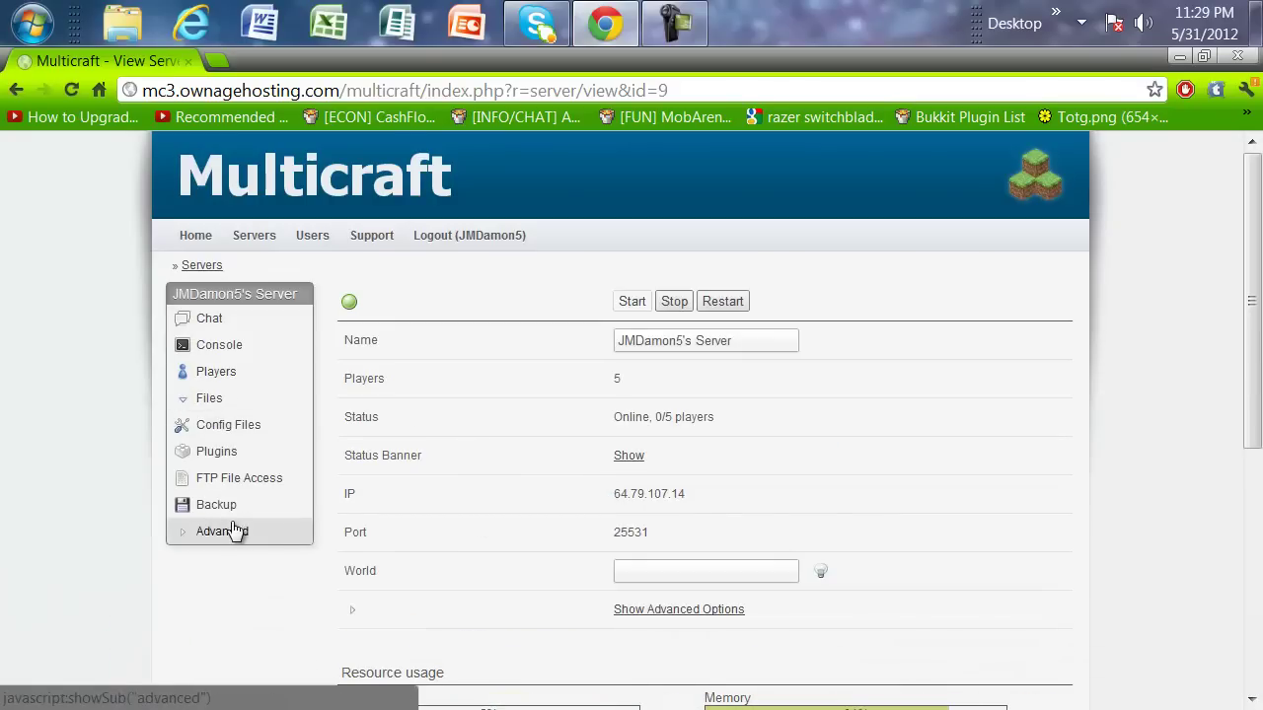
{"action": "left_click", "coordinate": [222, 531]}
{"action": "scroll", "coordinate": [234, 535], "scroll_direction": "down", "scroll_amount": 1}
{"action": "scroll", "coordinate": [229, 567], "scroll_direction": "up", "scroll_amount": 1}
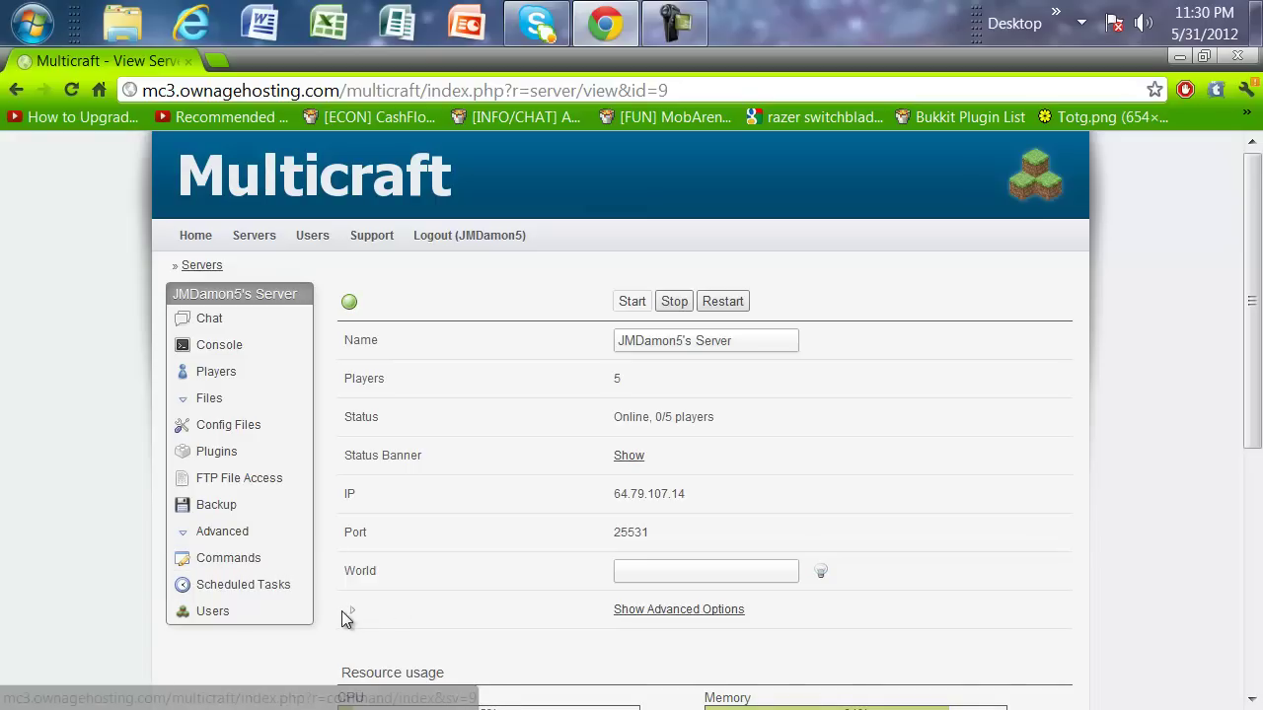
{"action": "left_click", "coordinate": [697, 611]}
{"action": "left_click", "coordinate": [696, 611]}
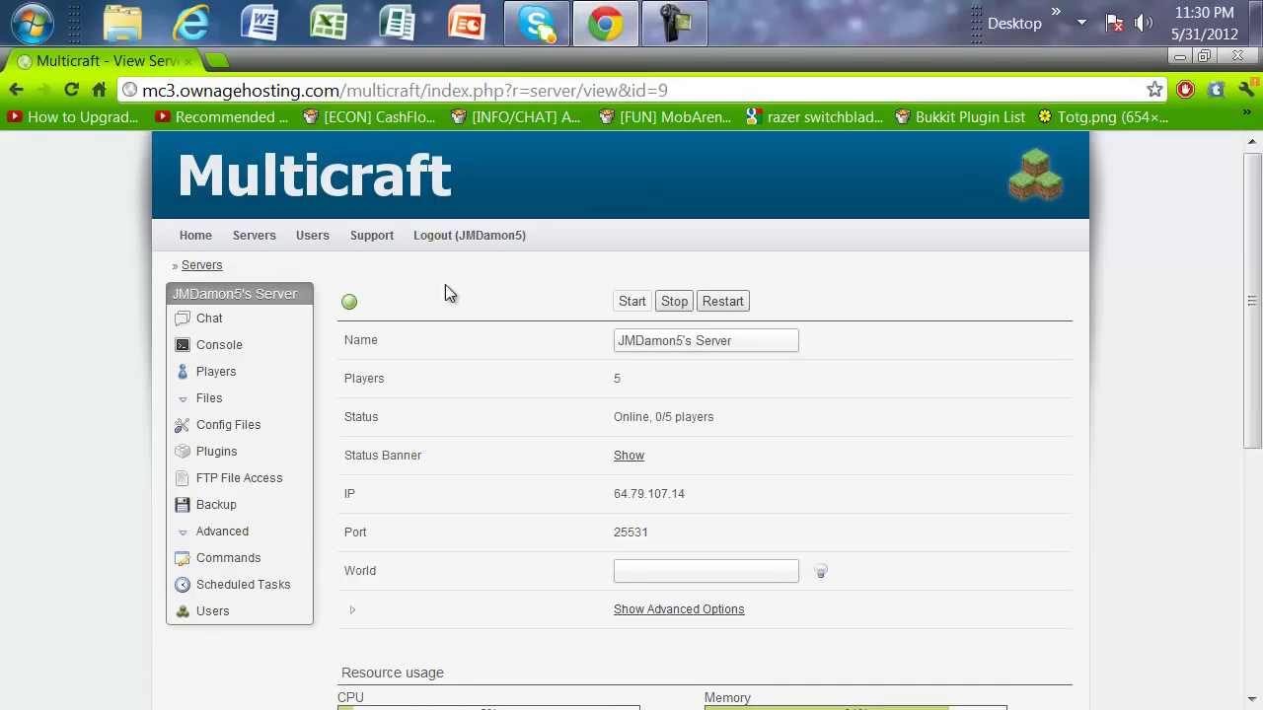
Step: Try to start a backup of the server's world, and return to the server's settings page
{"action": "left_click", "coordinate": [210, 504]}
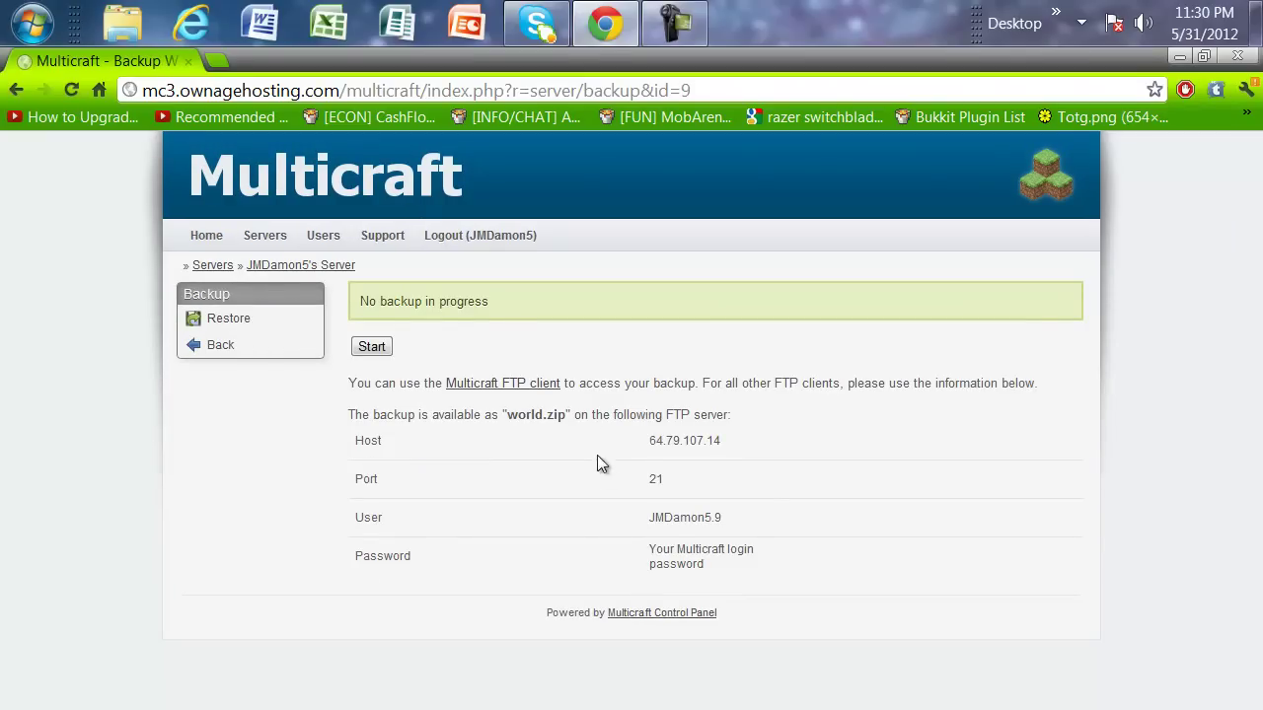
{"action": "left_click_drag", "start_coordinate": [597, 454], "coordinate": [679, 478]}
{"action": "left_click", "coordinate": [800, 493]}
{"action": "left_click", "coordinate": [375, 346]}
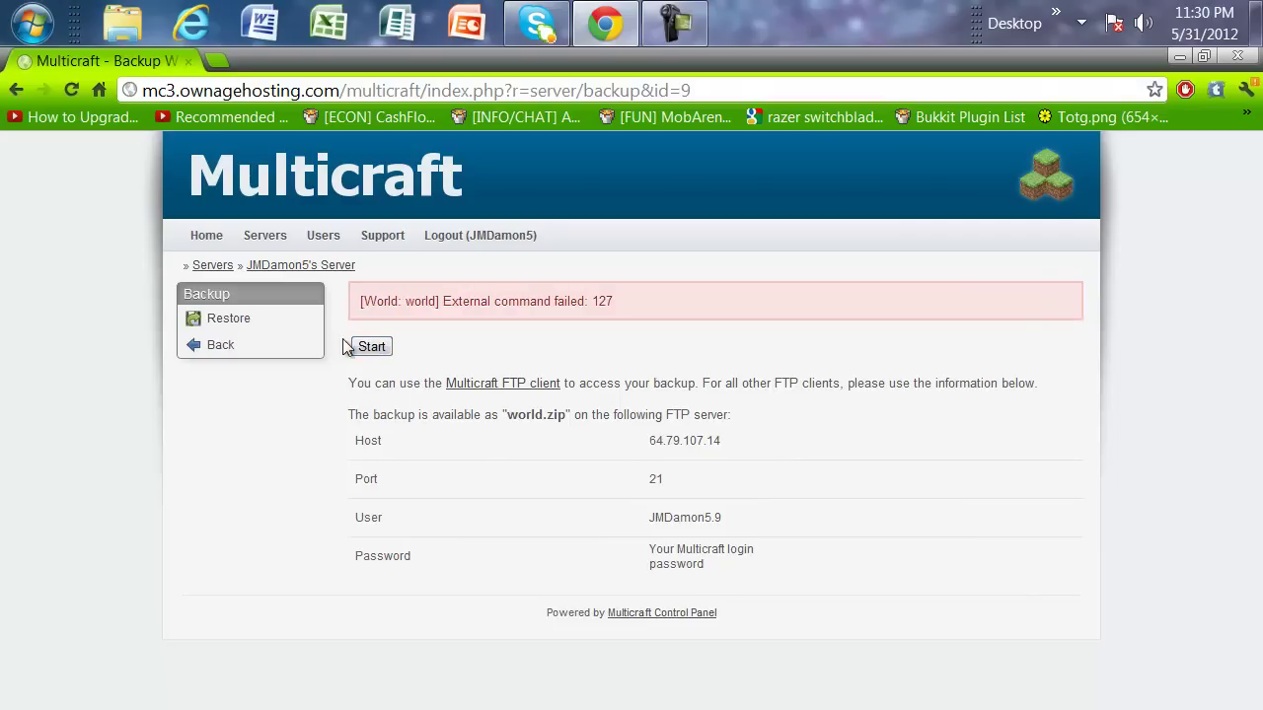
{"action": "left_click", "coordinate": [287, 334]}
{"action": "left_click", "coordinate": [283, 332]}
{"action": "left_click", "coordinate": [284, 342]}
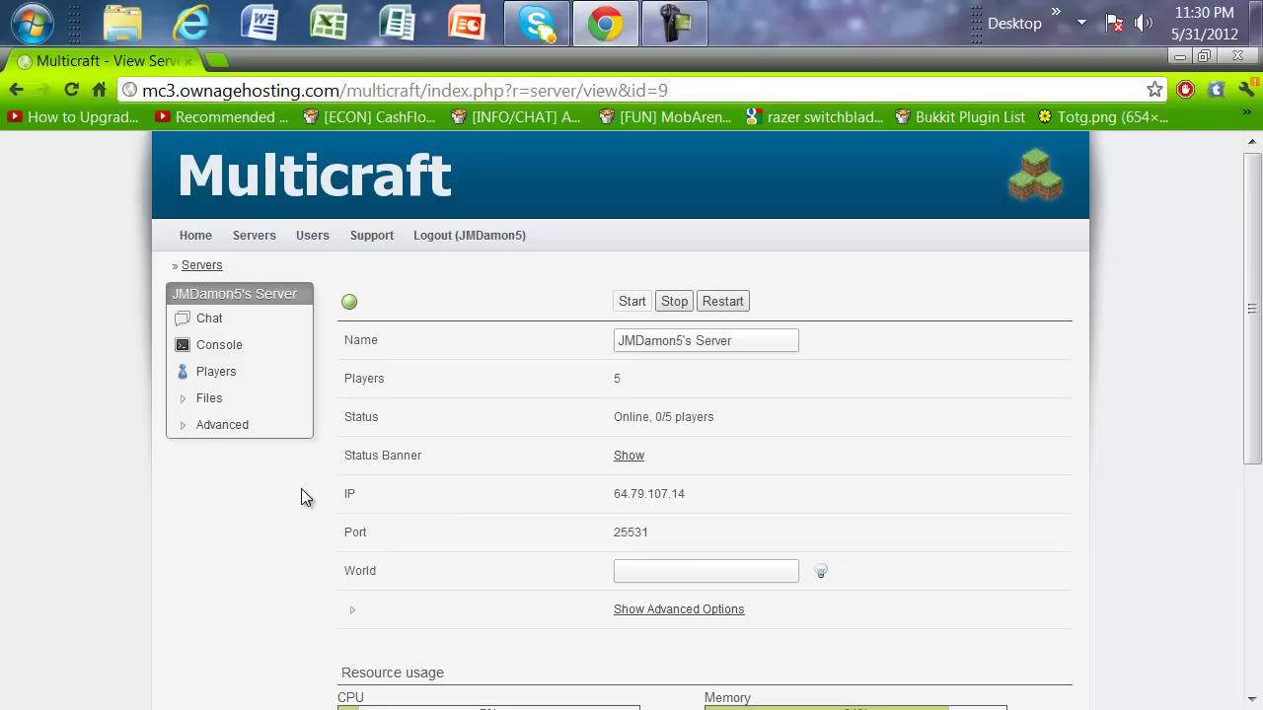
Step: Read the hints for the World, Server Visibility, Default Role, IP Auth Role and Cheat Role settings
{"action": "scroll", "coordinate": [605, 482], "scroll_direction": "down", "scroll_amount": 3}
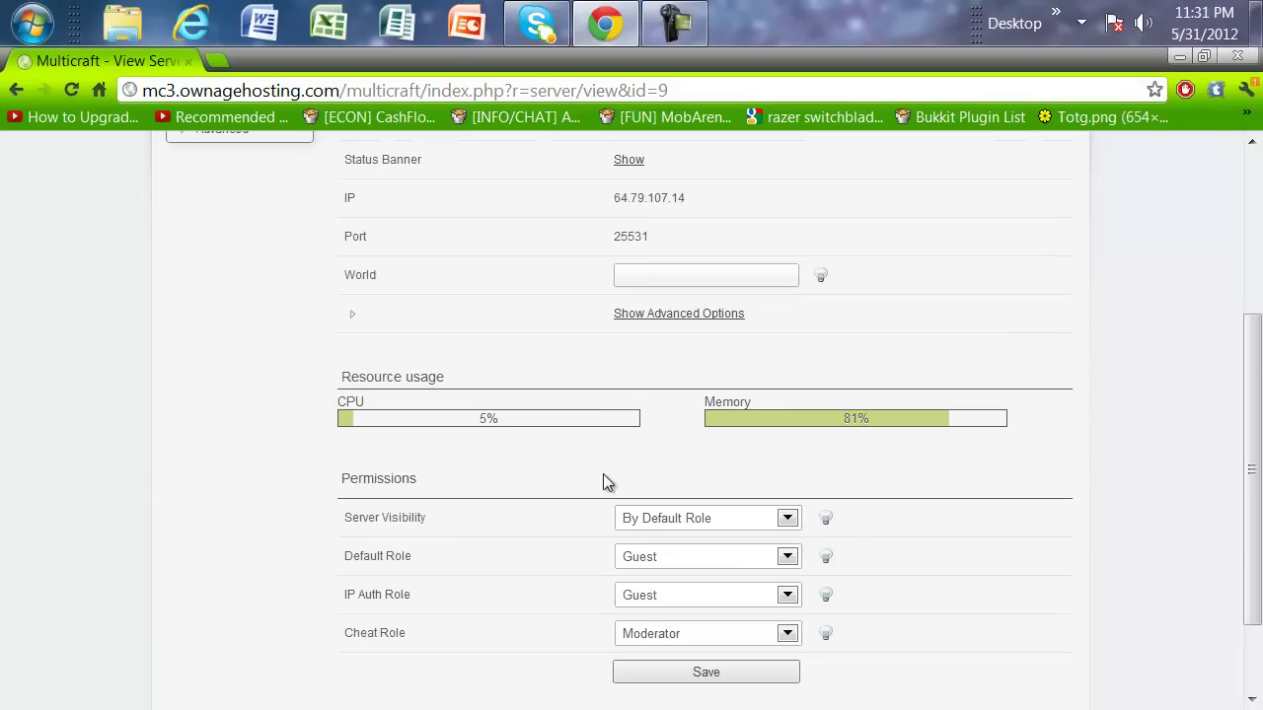
{"action": "mouse_move", "coordinate": [820, 279]}
{"action": "mouse_move", "coordinate": [827, 520]}
{"action": "mouse_move", "coordinate": [821, 559]}
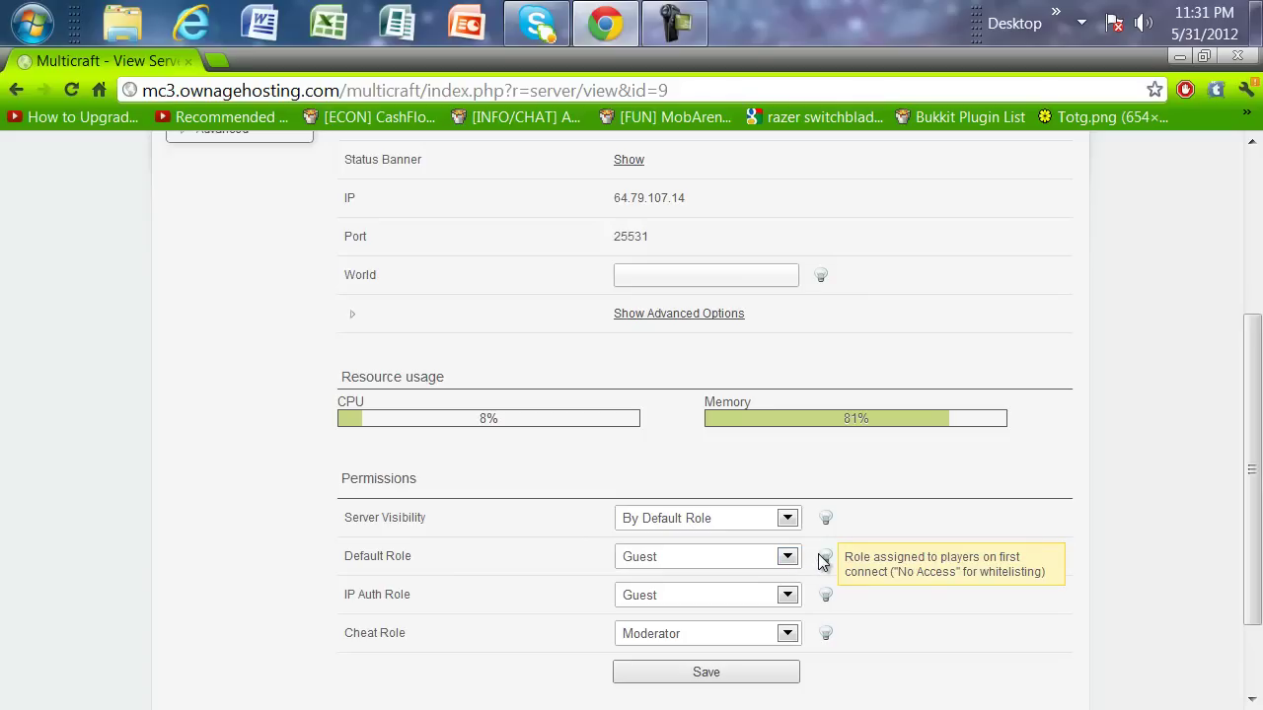
{"action": "mouse_move", "coordinate": [829, 596]}
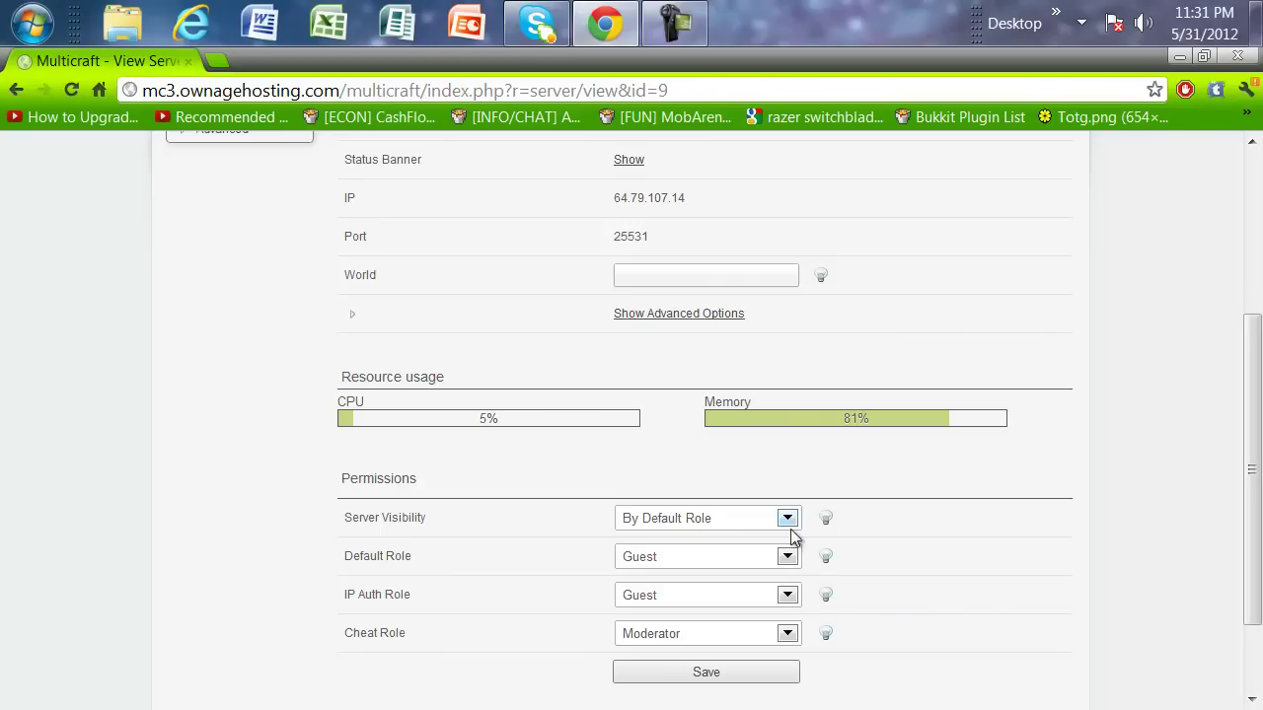
{"action": "mouse_move", "coordinate": [825, 638]}
{"action": "scroll", "coordinate": [158, 325], "scroll_direction": "down", "scroll_amount": 2}
{"action": "scroll", "coordinate": [206, 336], "scroll_direction": "up", "scroll_amount": 5}
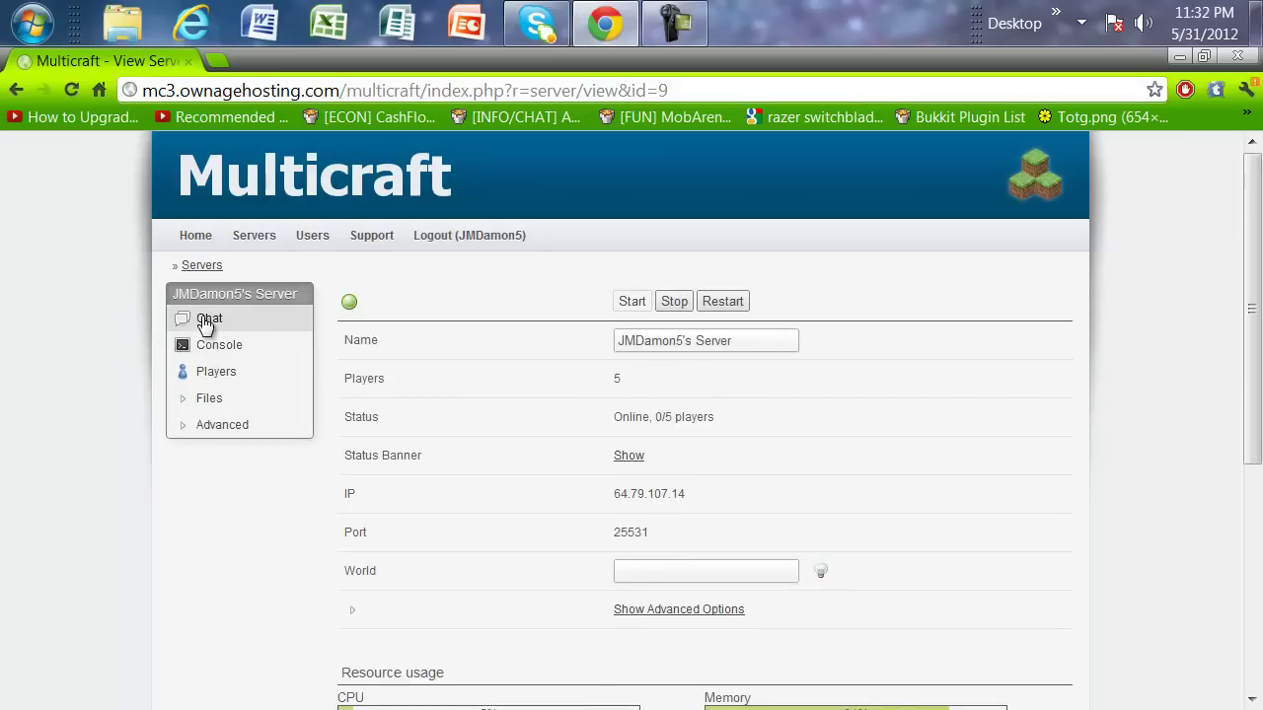
Step: Launch Minecraft from the desktop, log in with the remembered account and maximize the game window
{"action": "left_click", "coordinate": [32, 22]}
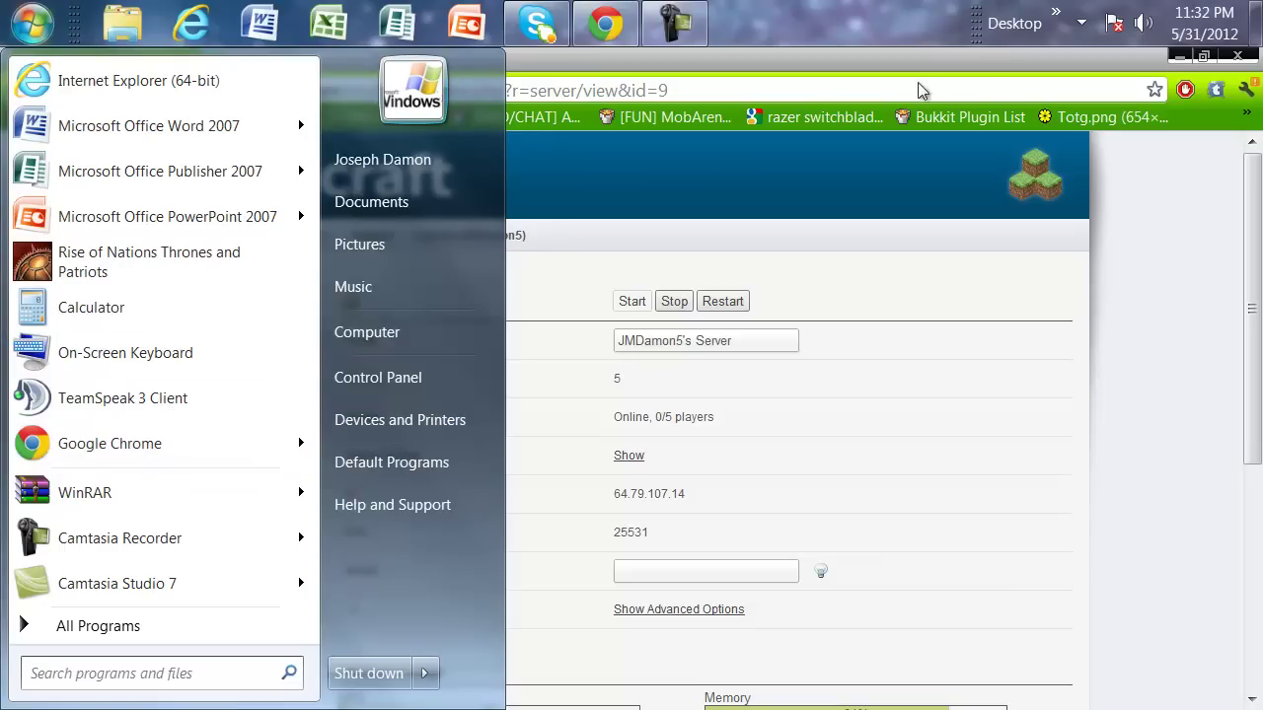
{"action": "left_click", "coordinate": [1179, 55]}
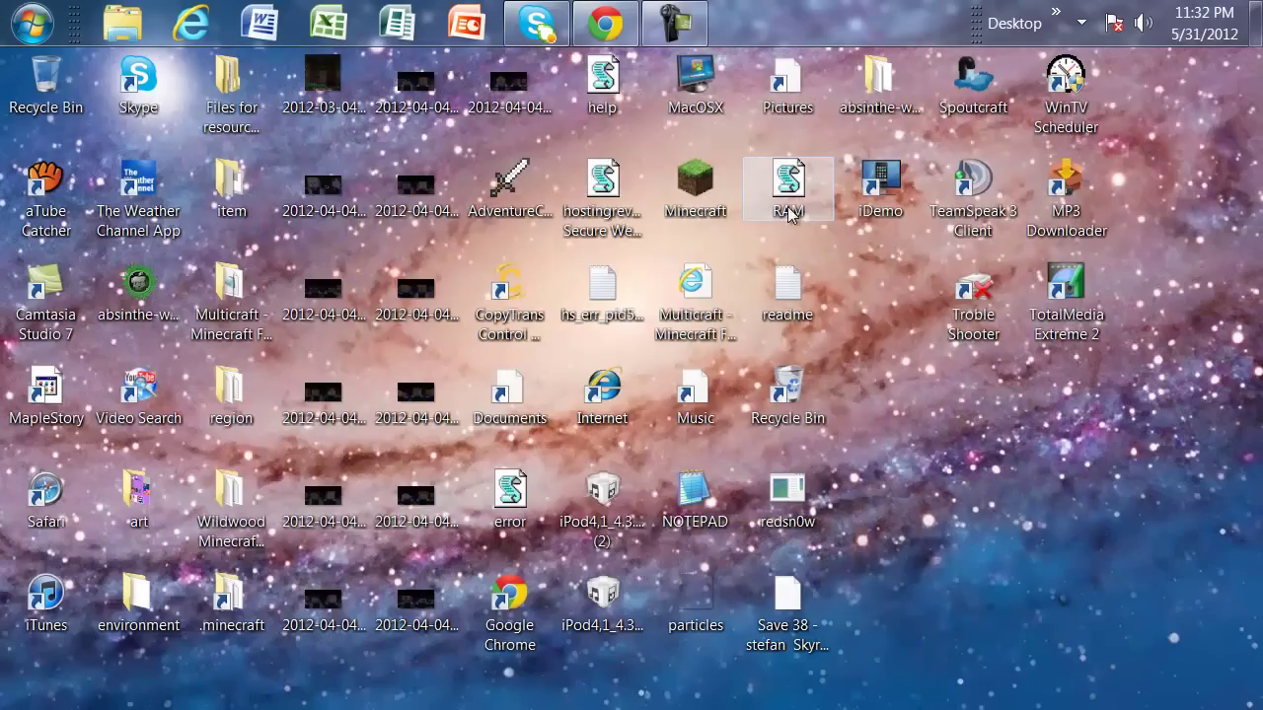
{"action": "left_click", "coordinate": [725, 213]}
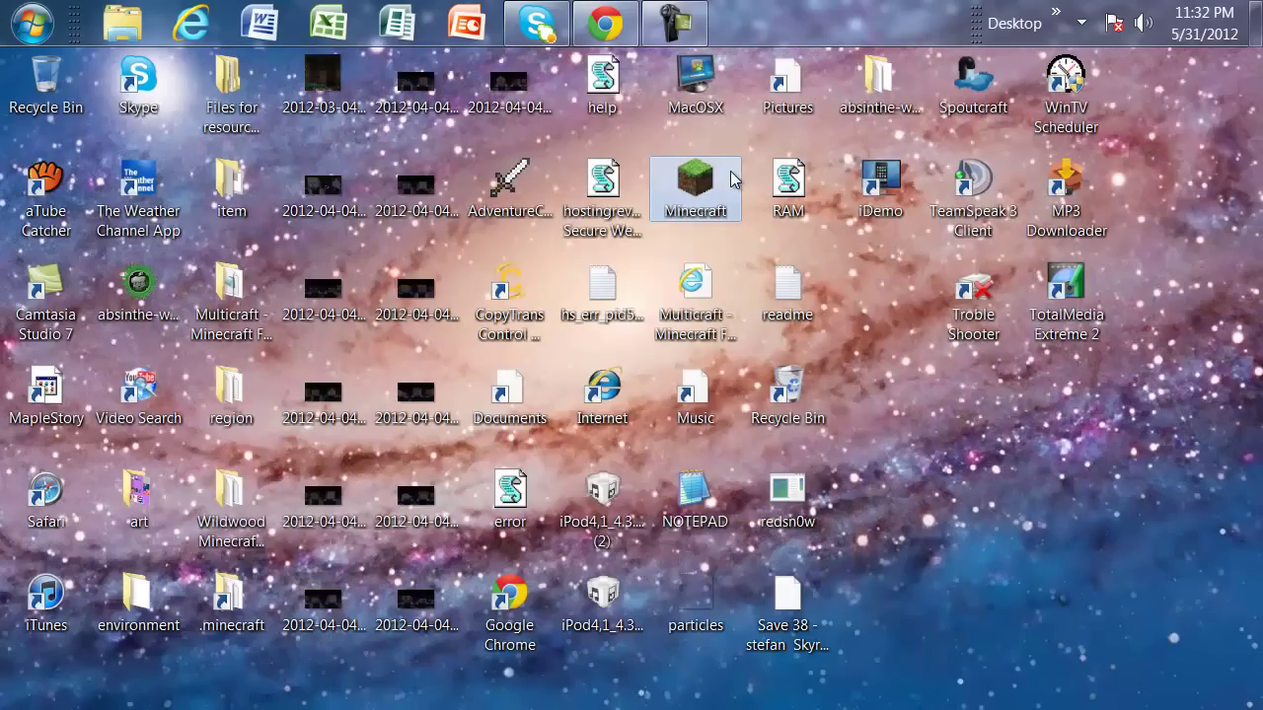
{"action": "left_click", "coordinate": [606, 22]}
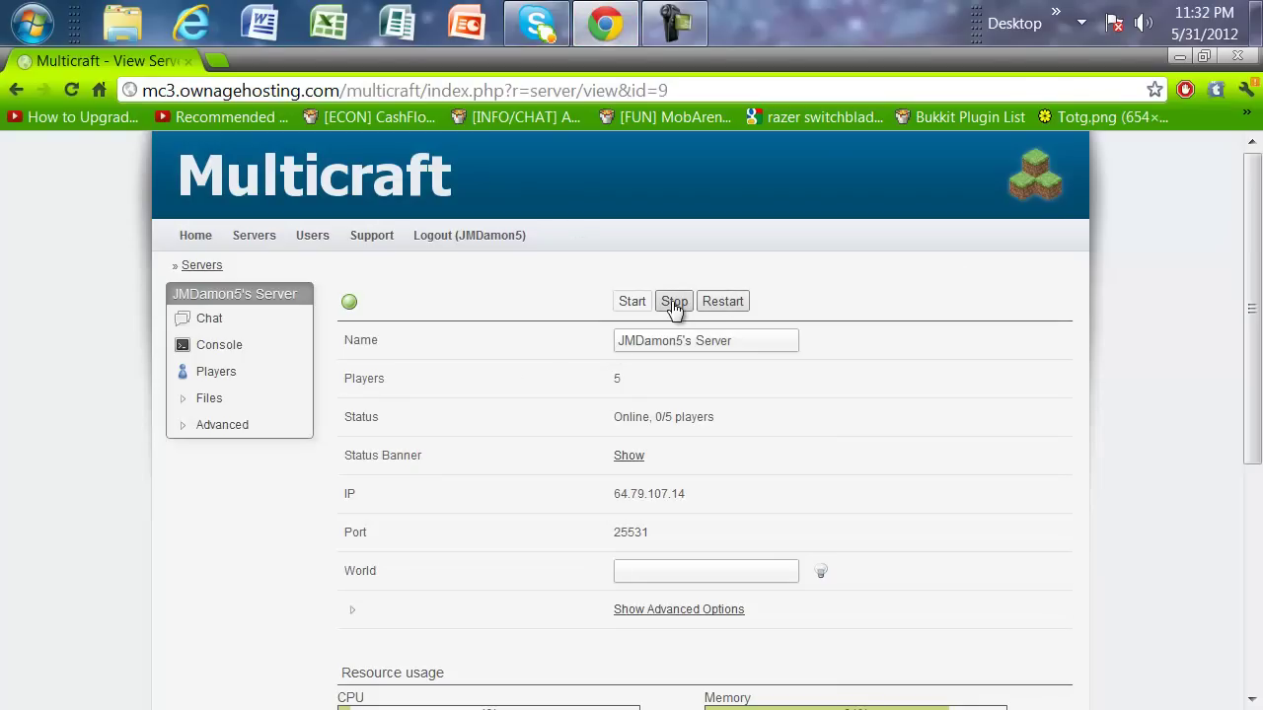
{"action": "left_click", "coordinate": [227, 432]}
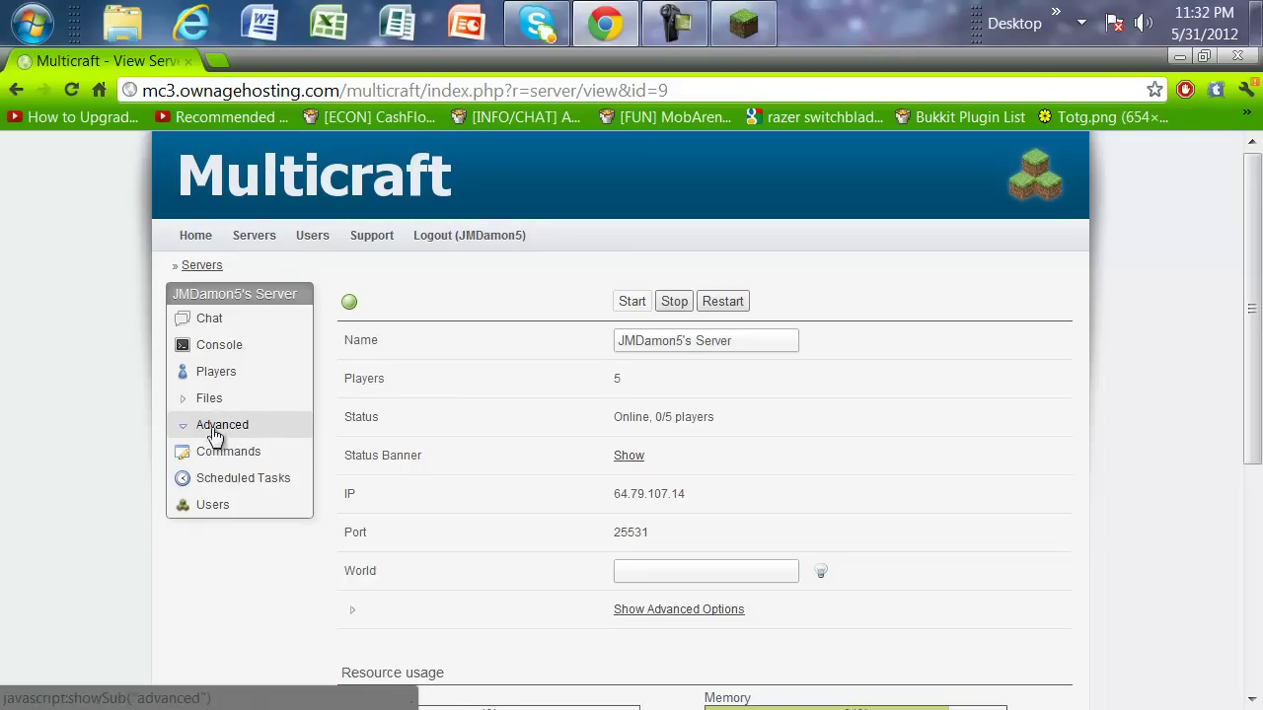
{"action": "left_click", "coordinate": [759, 26]}
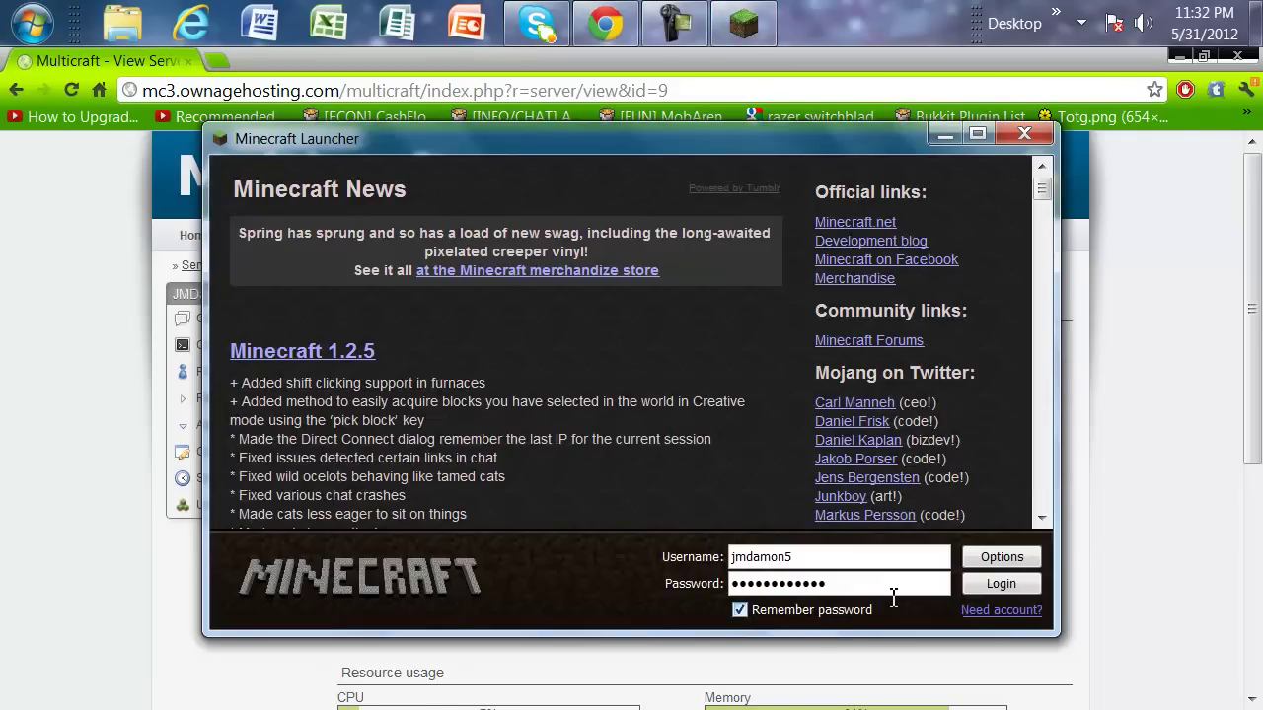
{"action": "left_click", "coordinate": [998, 584]}
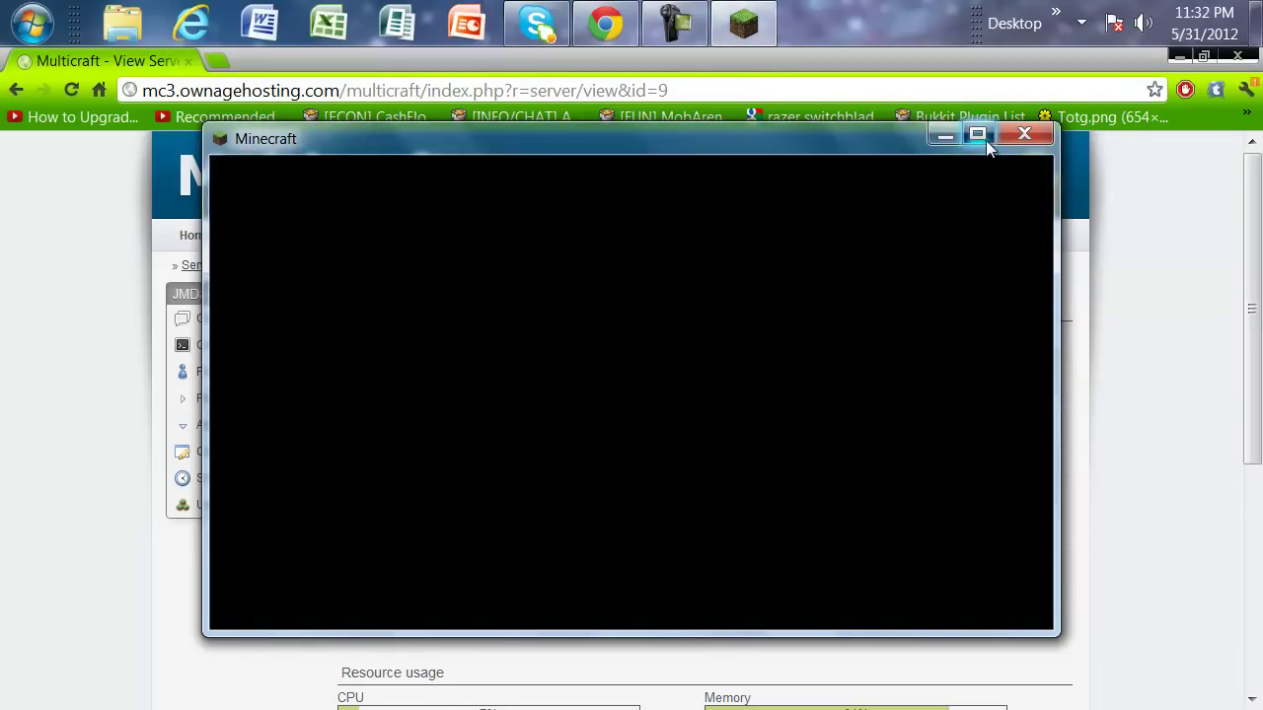
{"action": "left_click", "coordinate": [985, 140]}
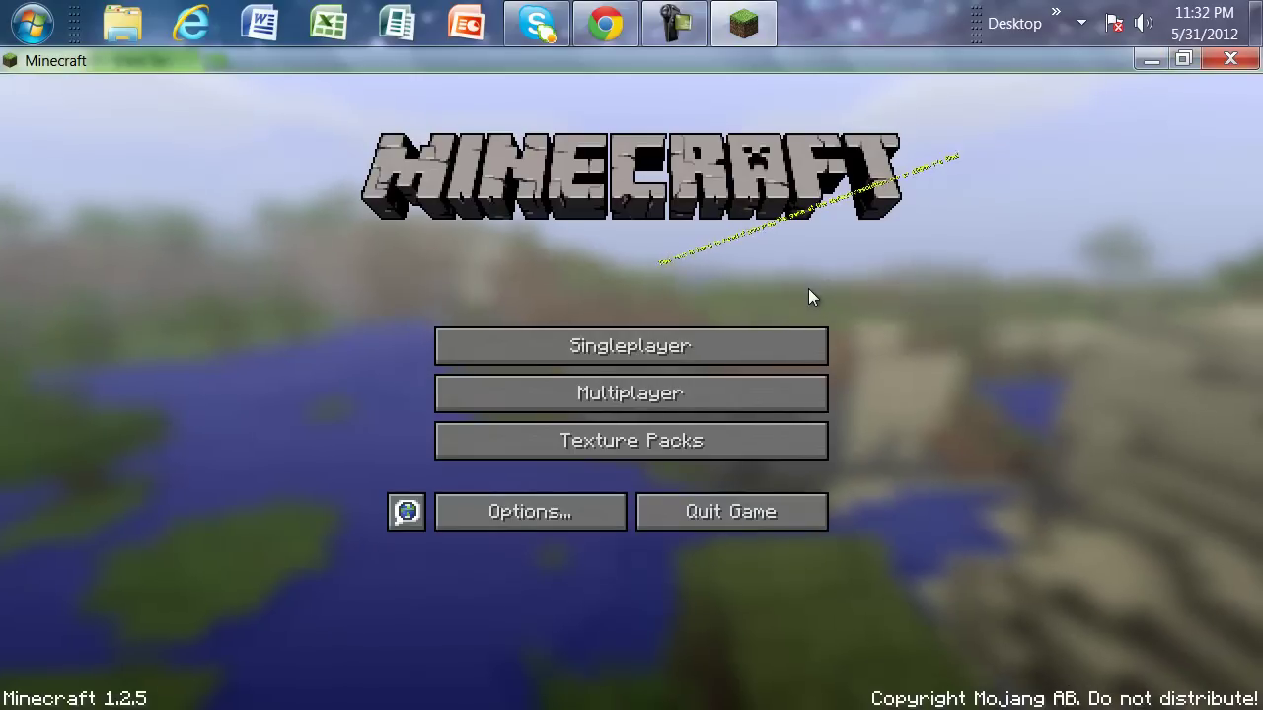
Step: Look through the saved multiplayer servers in Minecraft and select the My Server entry
{"action": "left_click", "coordinate": [754, 391]}
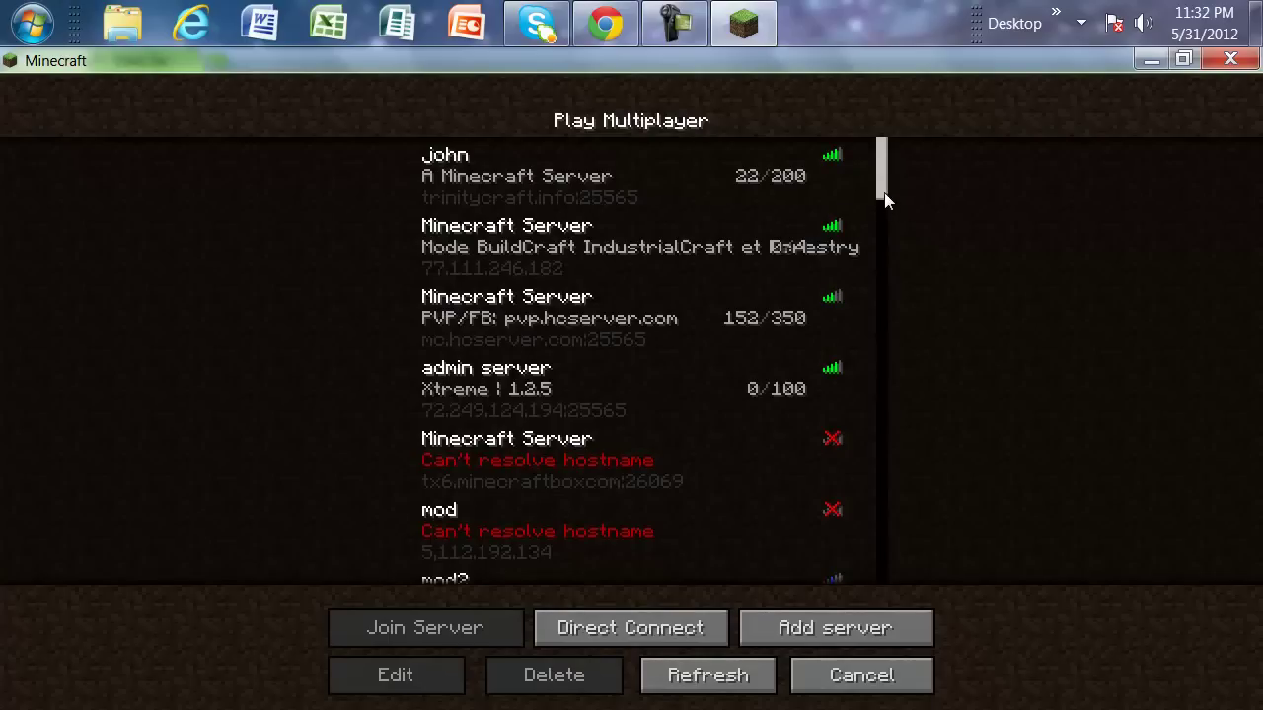
{"action": "left_click_drag", "start_coordinate": [884, 201], "coordinate": [854, 633]}
{"action": "scroll", "coordinate": [705, 465], "scroll_direction": "up", "scroll_amount": 6}
{"action": "scroll", "coordinate": [703, 471], "scroll_direction": "up", "scroll_amount": 8}
{"action": "scroll", "coordinate": [628, 449], "scroll_direction": "up", "scroll_amount": 7}
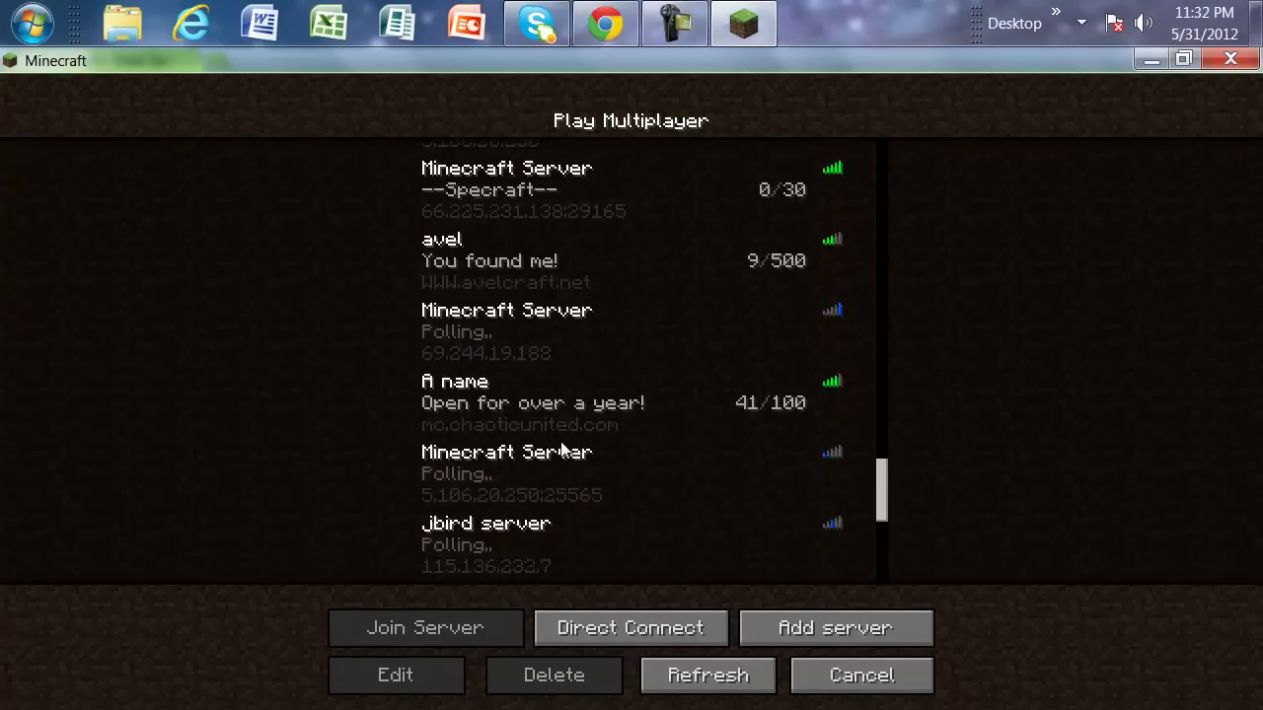
{"action": "scroll", "coordinate": [560, 434], "scroll_direction": "up", "scroll_amount": 1}
{"action": "scroll", "coordinate": [585, 255], "scroll_direction": "up", "scroll_amount": 1}
{"action": "left_click", "coordinate": [592, 213]}
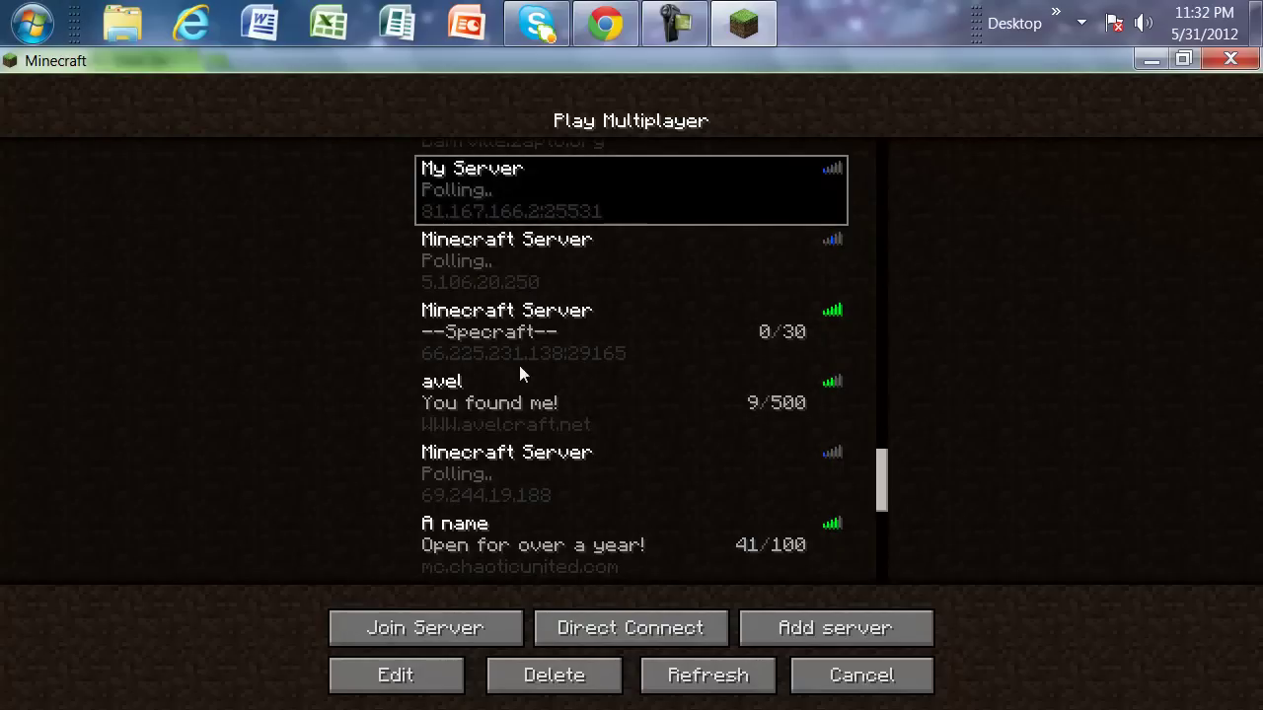
Step: Start a direct connection and place the Multicraft browser window and Minecraft side by side
{"action": "left_click", "coordinate": [653, 628]}
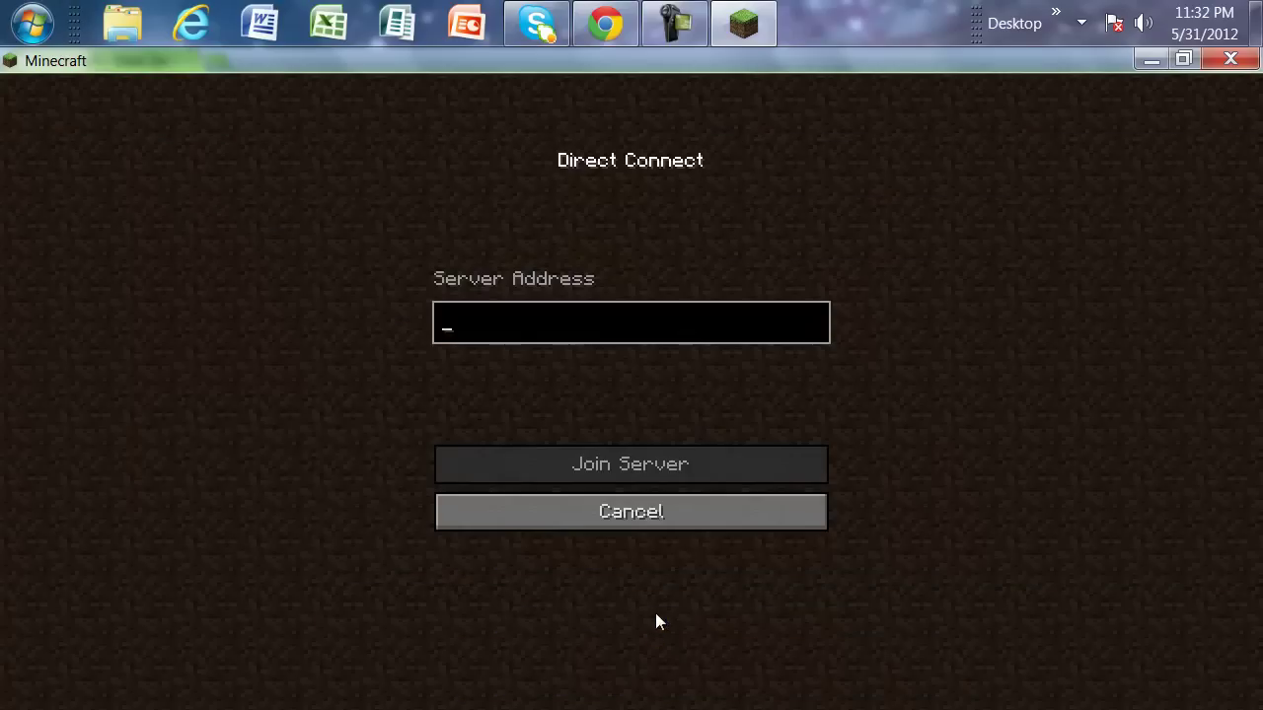
{"action": "left_click_drag", "start_coordinate": [735, 61], "coordinate": [1262, 464]}
{"action": "left_click_drag", "start_coordinate": [512, 61], "coordinate": [2, 138]}
{"action": "left_click", "coordinate": [1019, 211]}
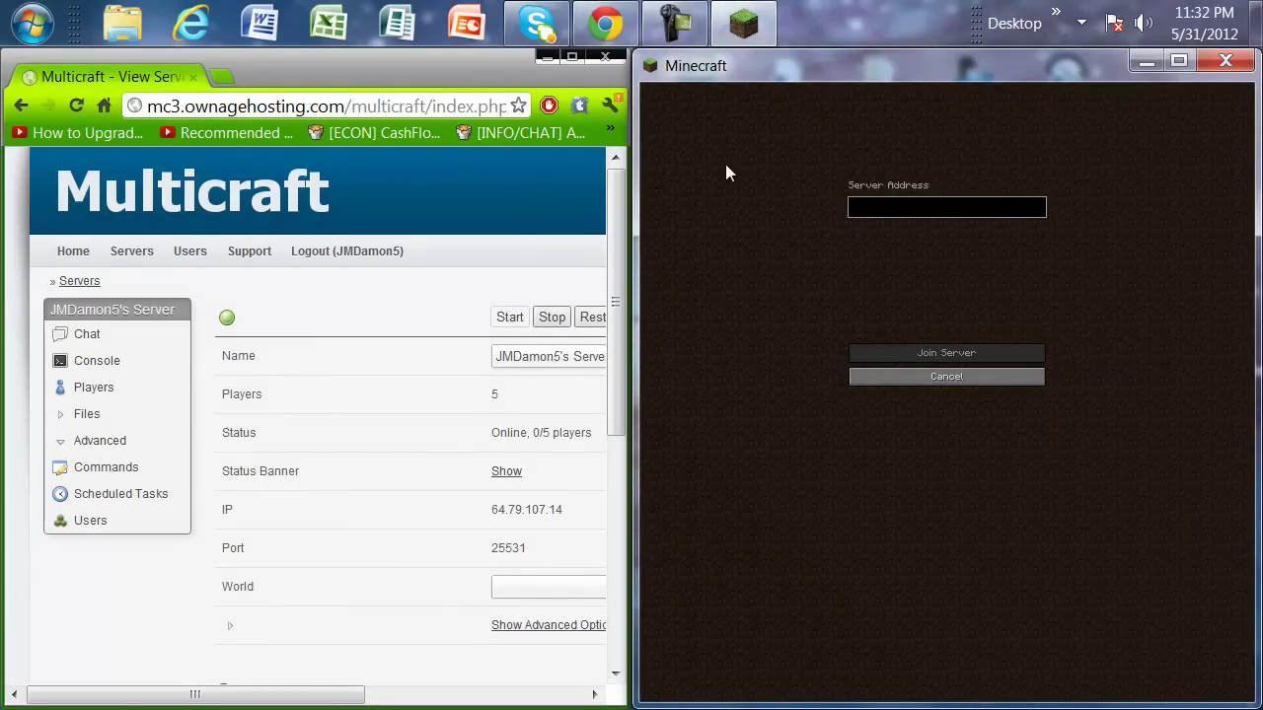
Step: Join the server at address 64.79.107.14:25531
{"action": "type", "text": "64"}
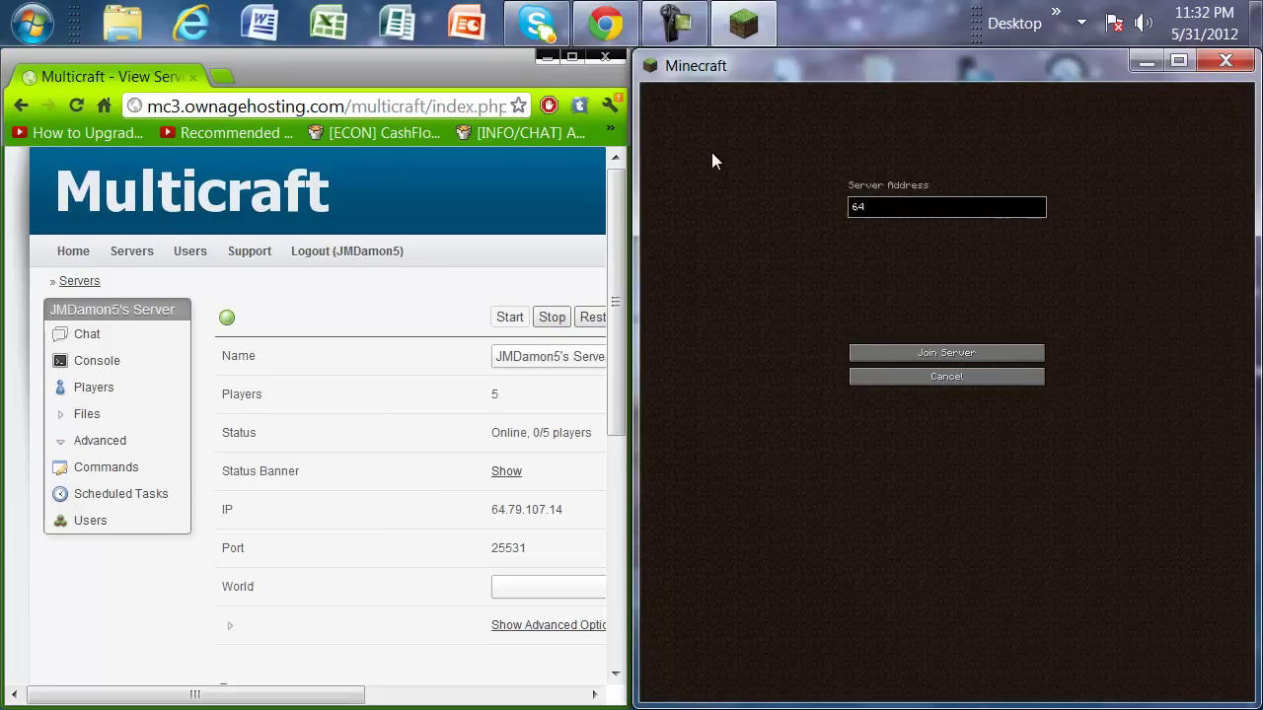
{"action": "type", "text": ".79.107.14"}
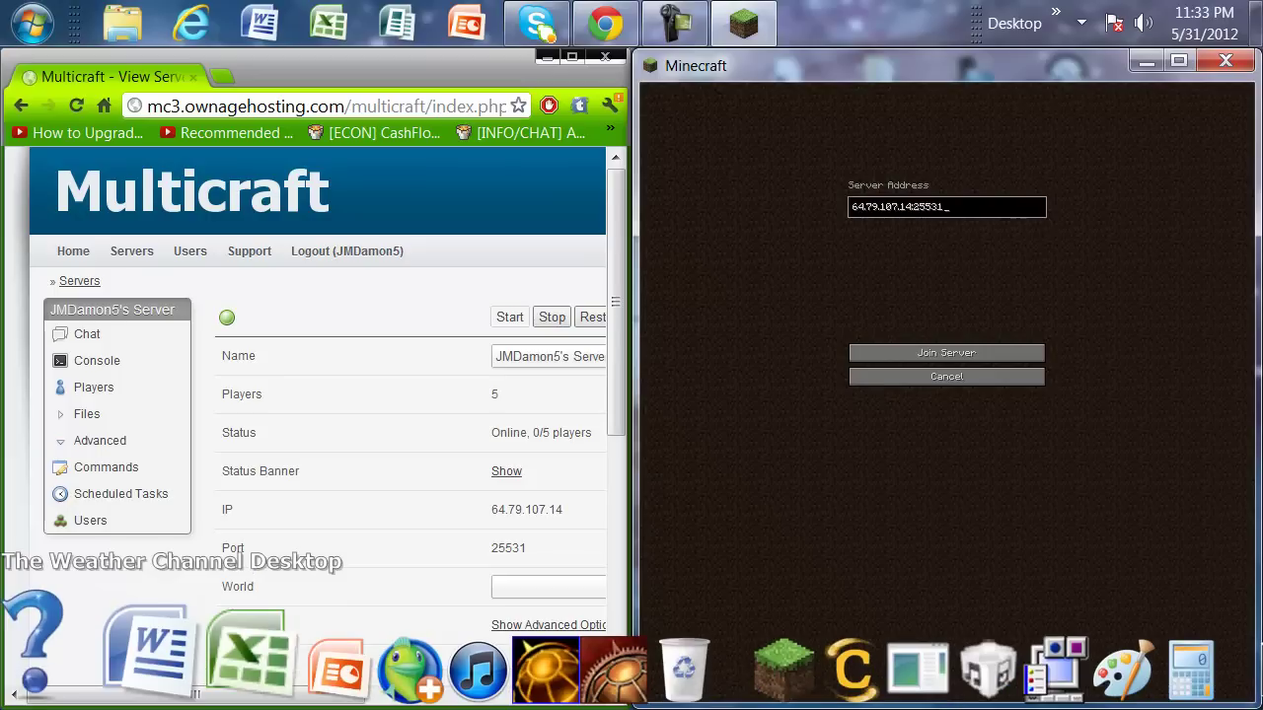
{"action": "left_click", "coordinate": [1029, 353]}
{"action": "mouse_move", "coordinate": [1257, 24]}
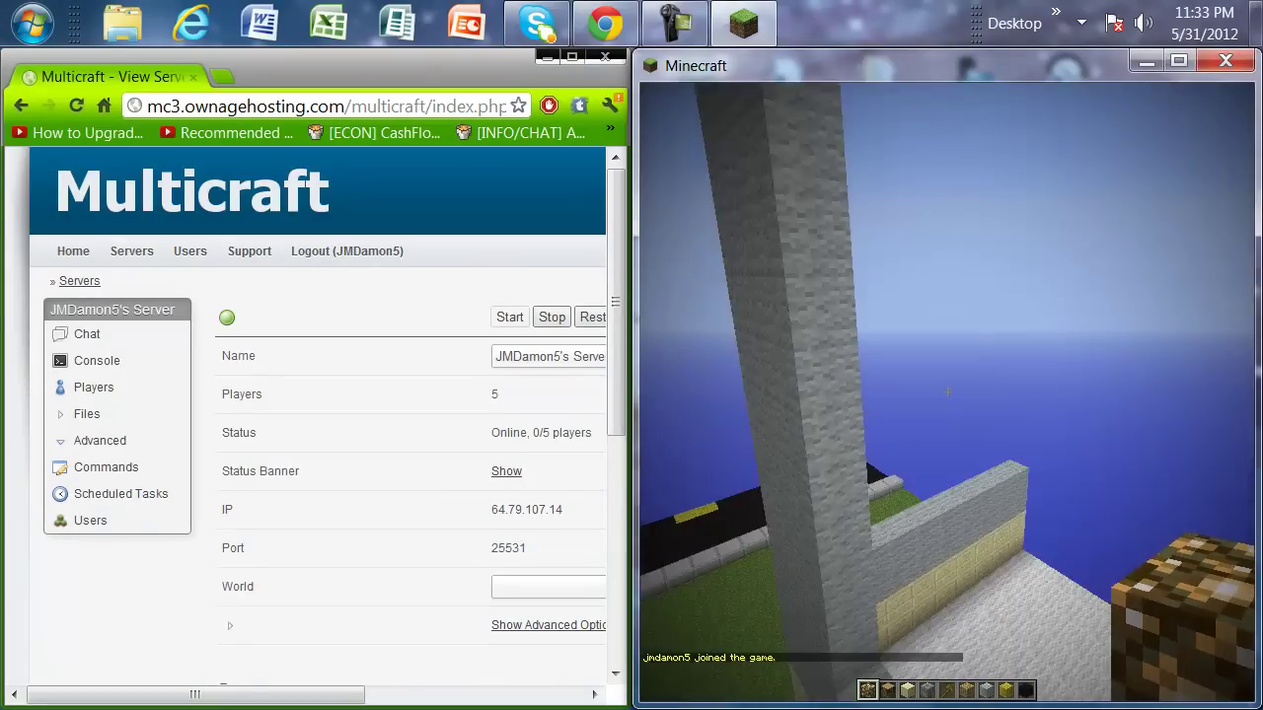
Step: Maximize the Minecraft window, resume the game and move forward to the road intersection
{"action": "key", "text": "Escape"}
{"action": "left_click", "coordinate": [1178, 62]}
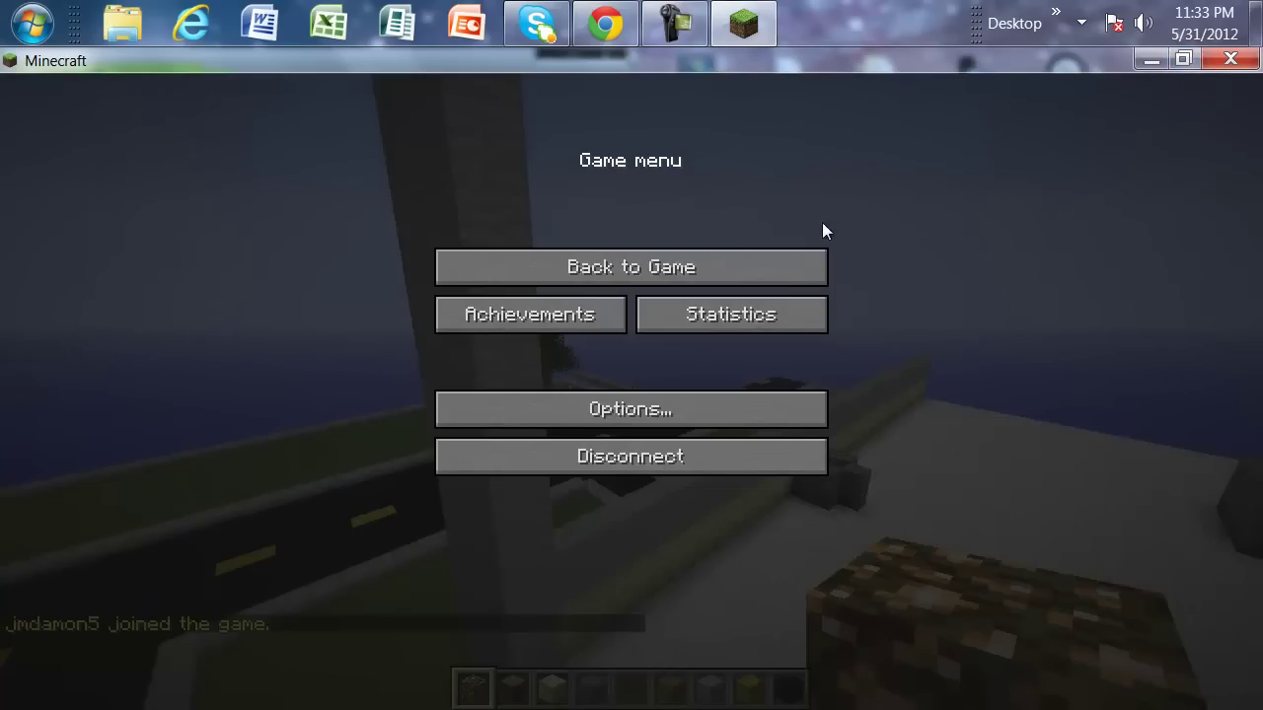
{"action": "left_click", "coordinate": [631, 262]}
{"action": "key", "text": "w"}
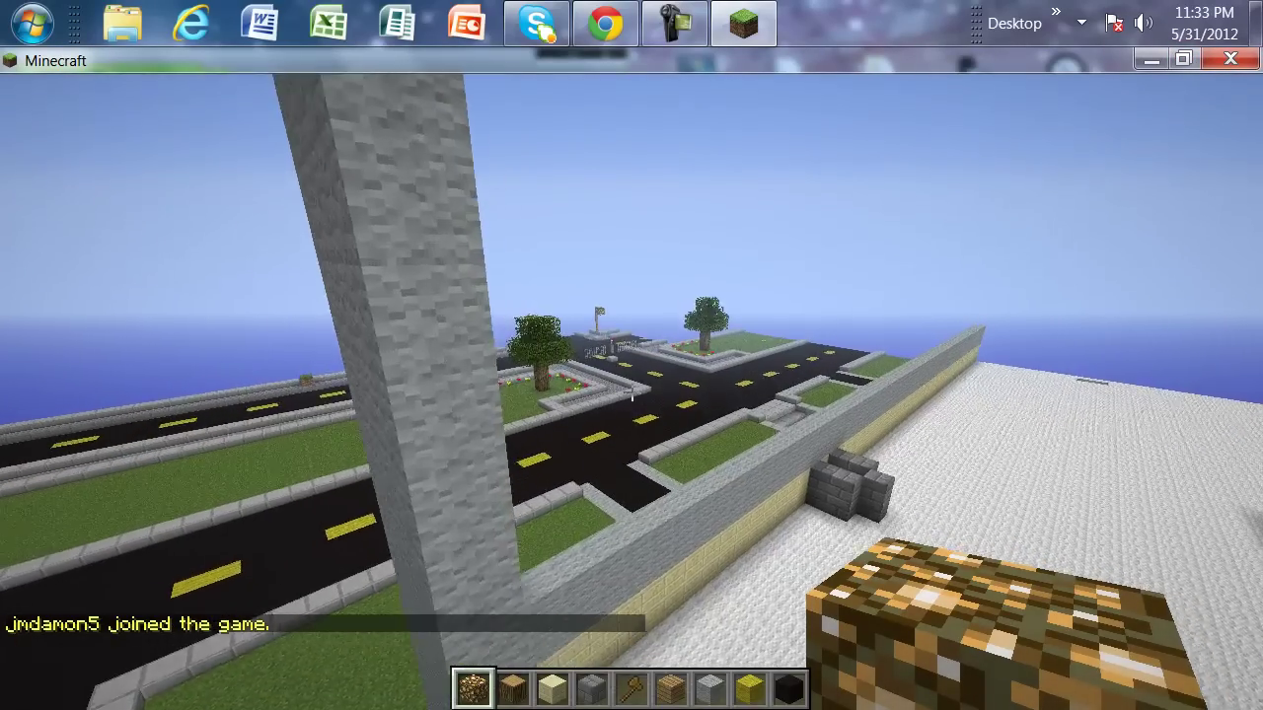
{"action": "key", "text": "w"}
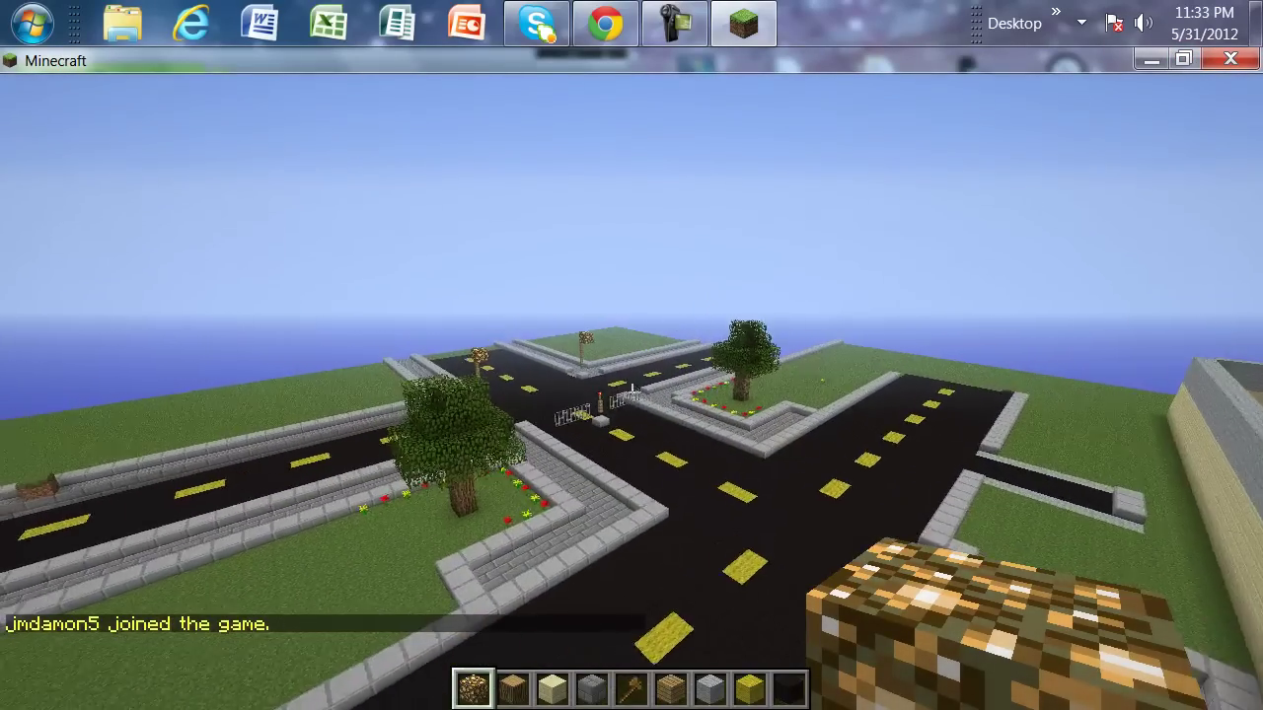
Step: Fly over the road toward the white-floored walled building and cycle the camera through third-person views back to first person
{"action": "key", "text": "w"}
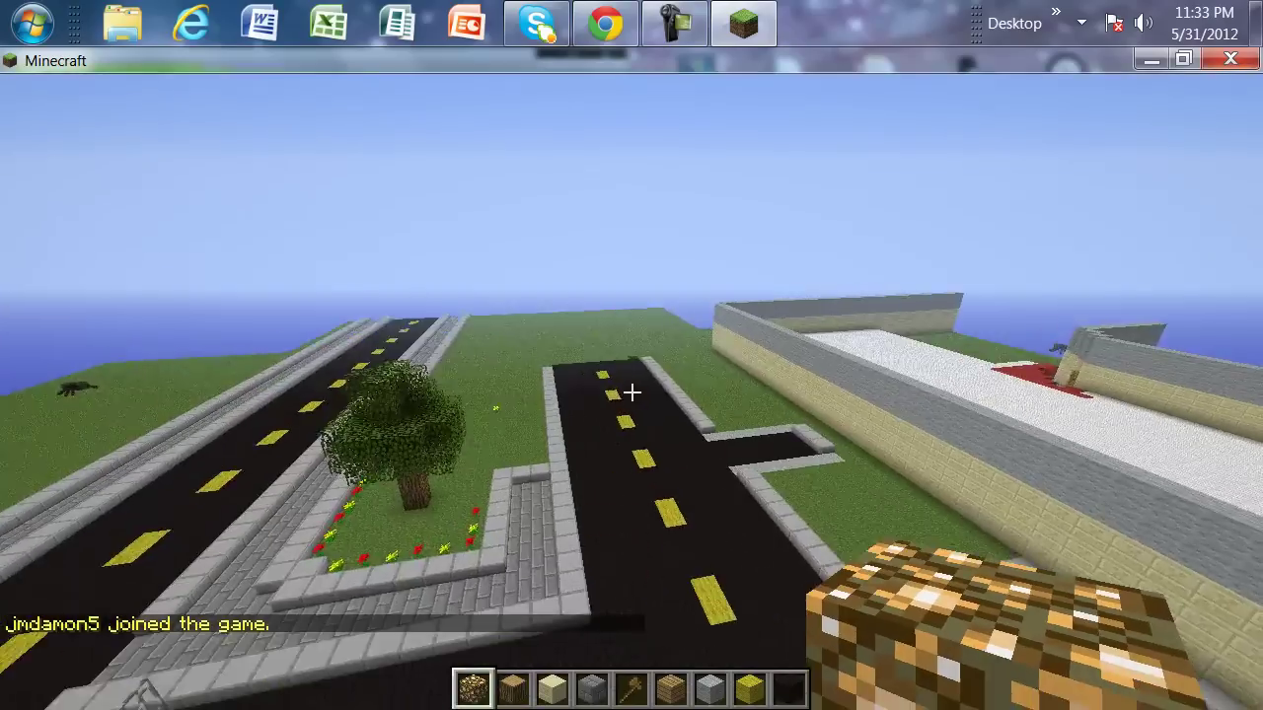
{"action": "key", "text": "w"}
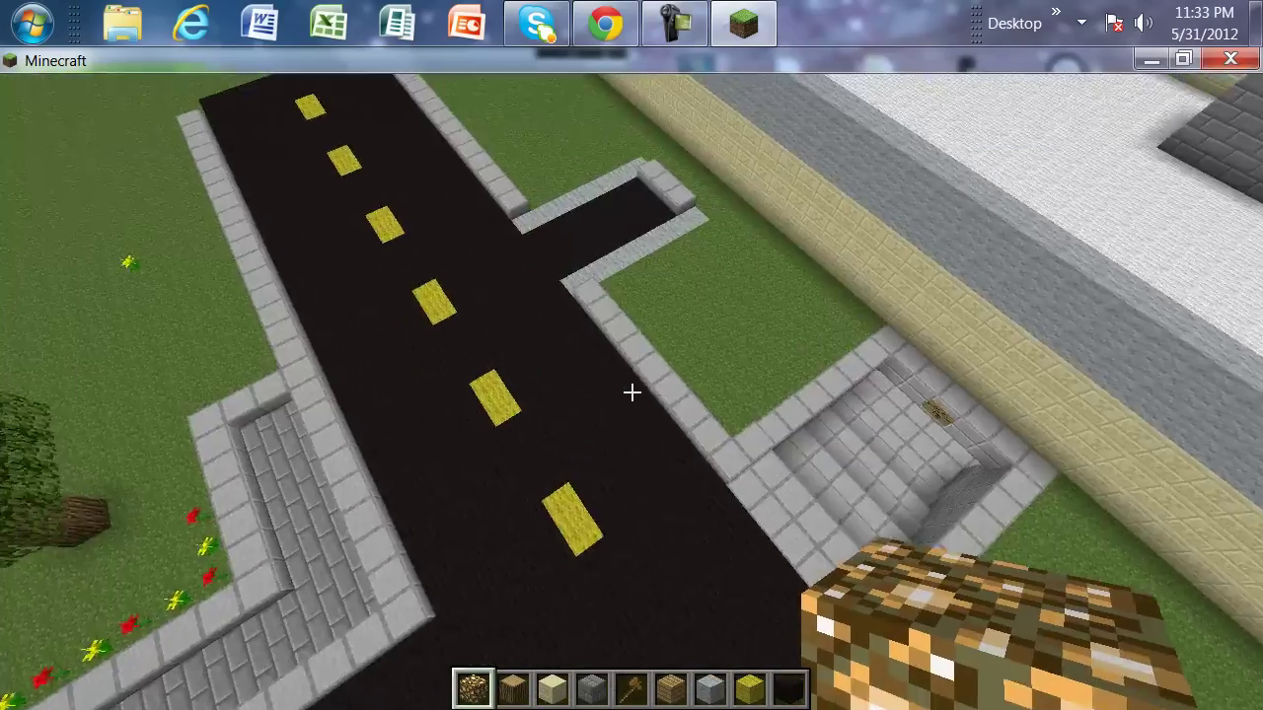
{"action": "key", "text": "F5"}
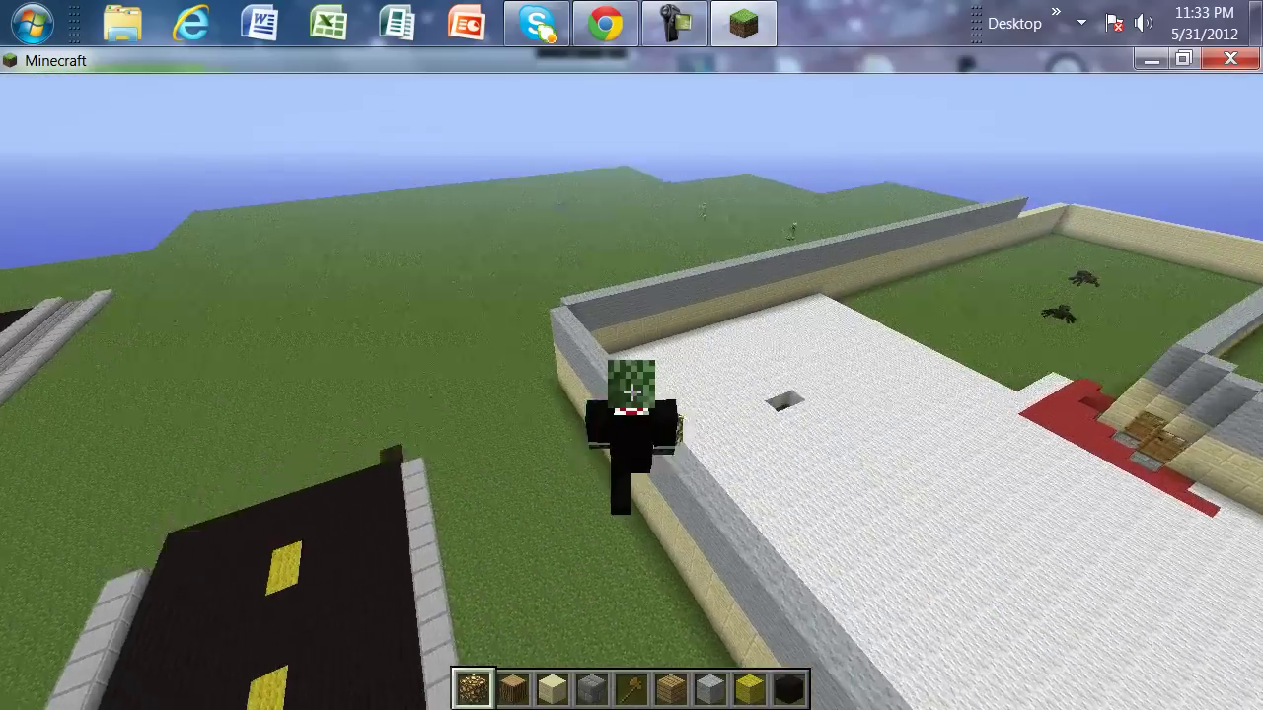
{"action": "key", "text": "F5"}
{"action": "key", "text": "F5"}
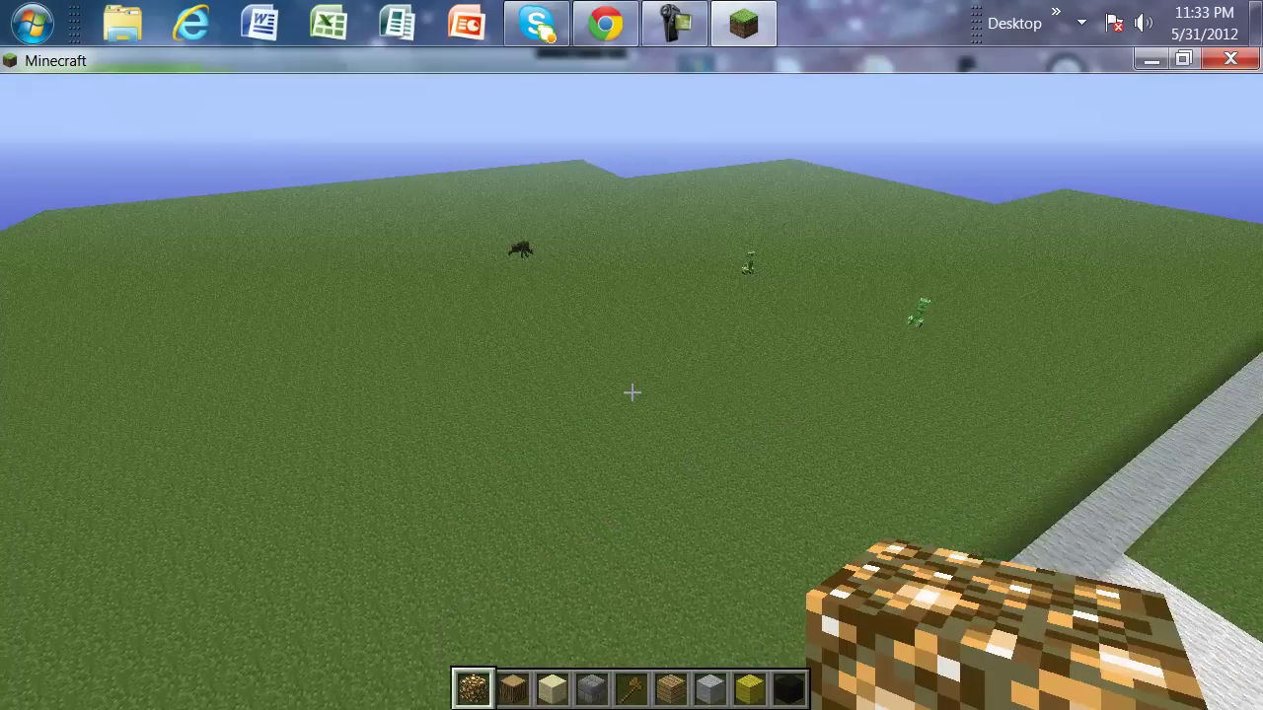
Step: Show the debug overlay with the profiler chart and fly over the white-floored building toward the grey houses
{"action": "key", "text": "shift+F3"}
{"action": "key", "text": "a"}
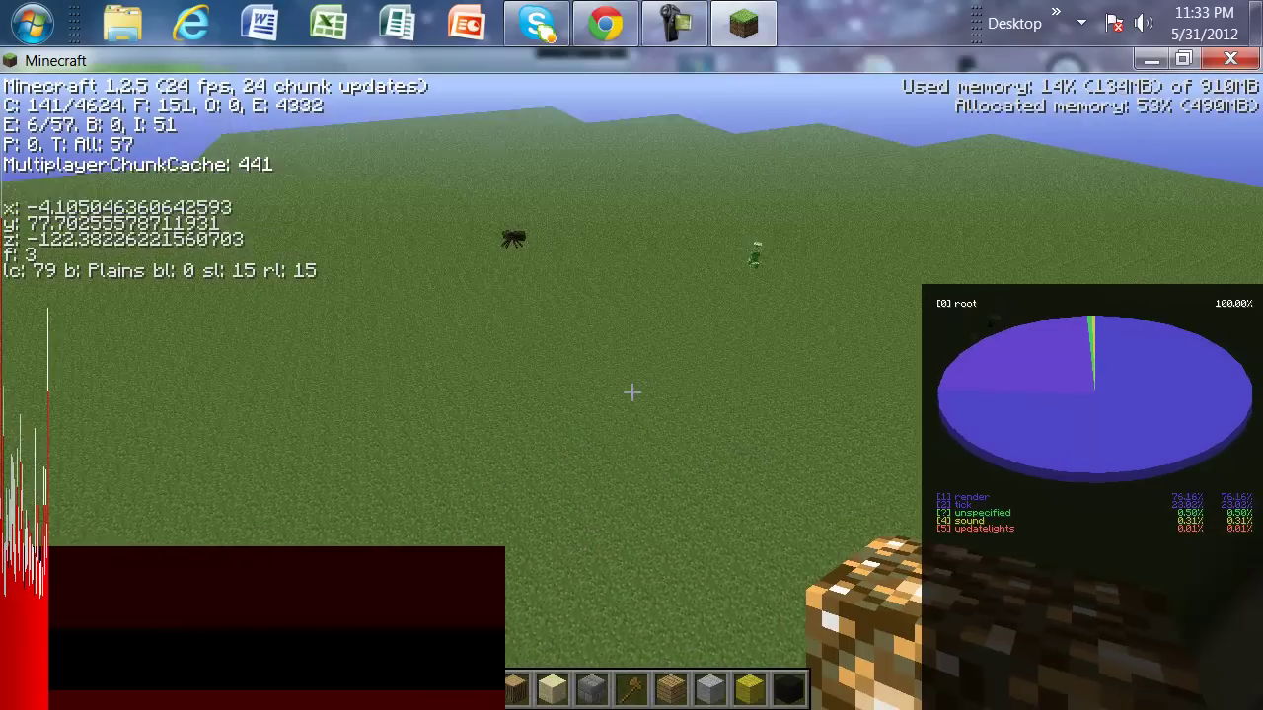
{"action": "key", "text": "a"}
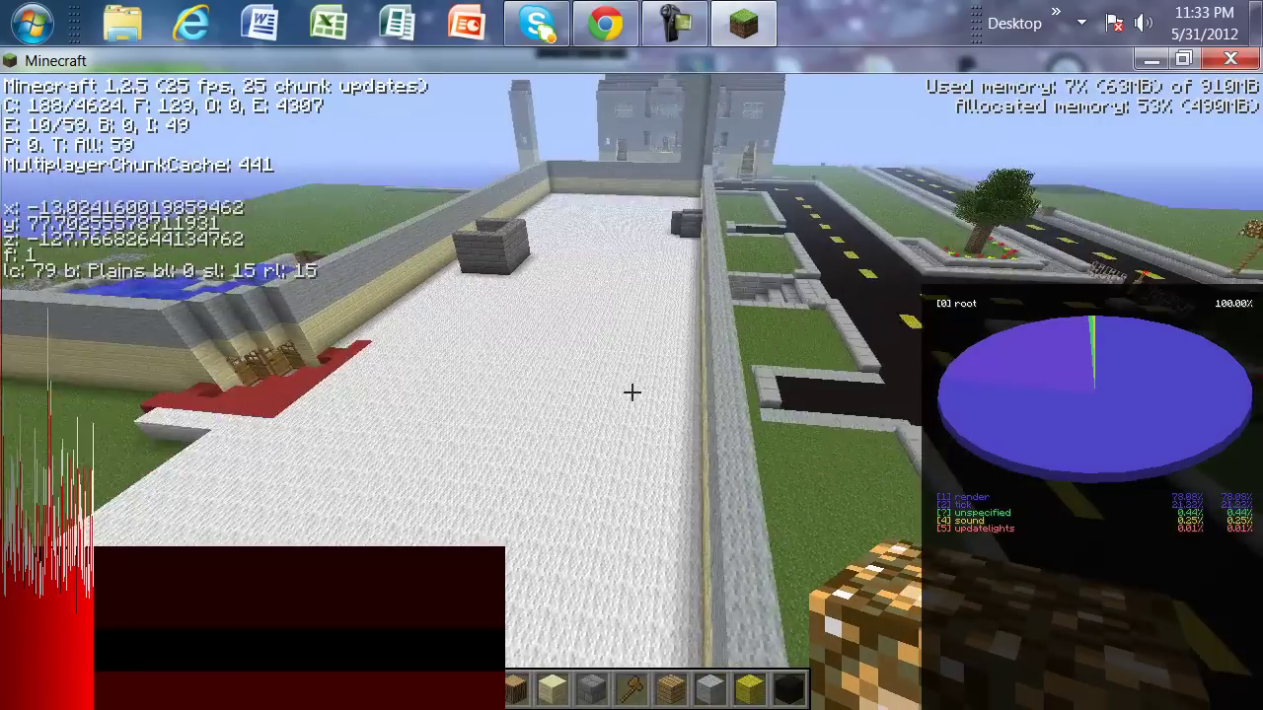
{"action": "key", "text": "w"}
{"action": "key", "text": "space"}
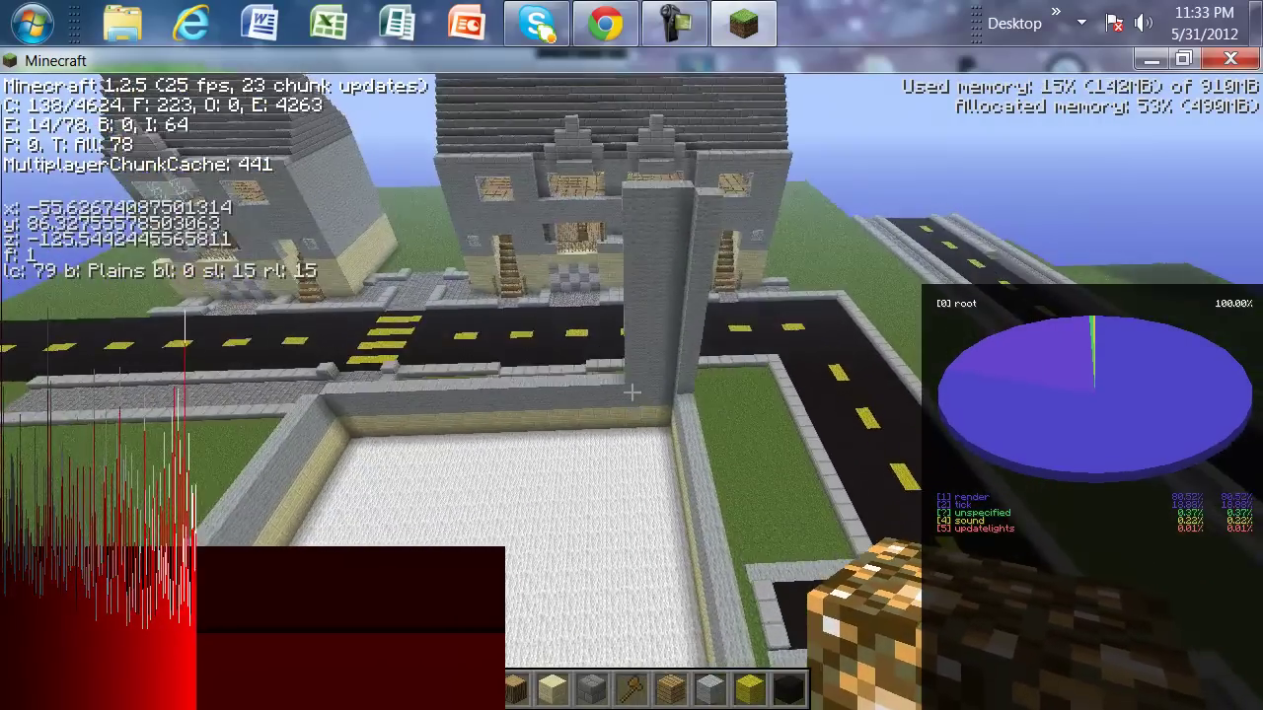
Step: Fly past the grey houses, back over the roads and down to the stone sidewalk with the dirt gap beside it
{"action": "key", "text": "w"}
{"action": "key", "text": "w"}
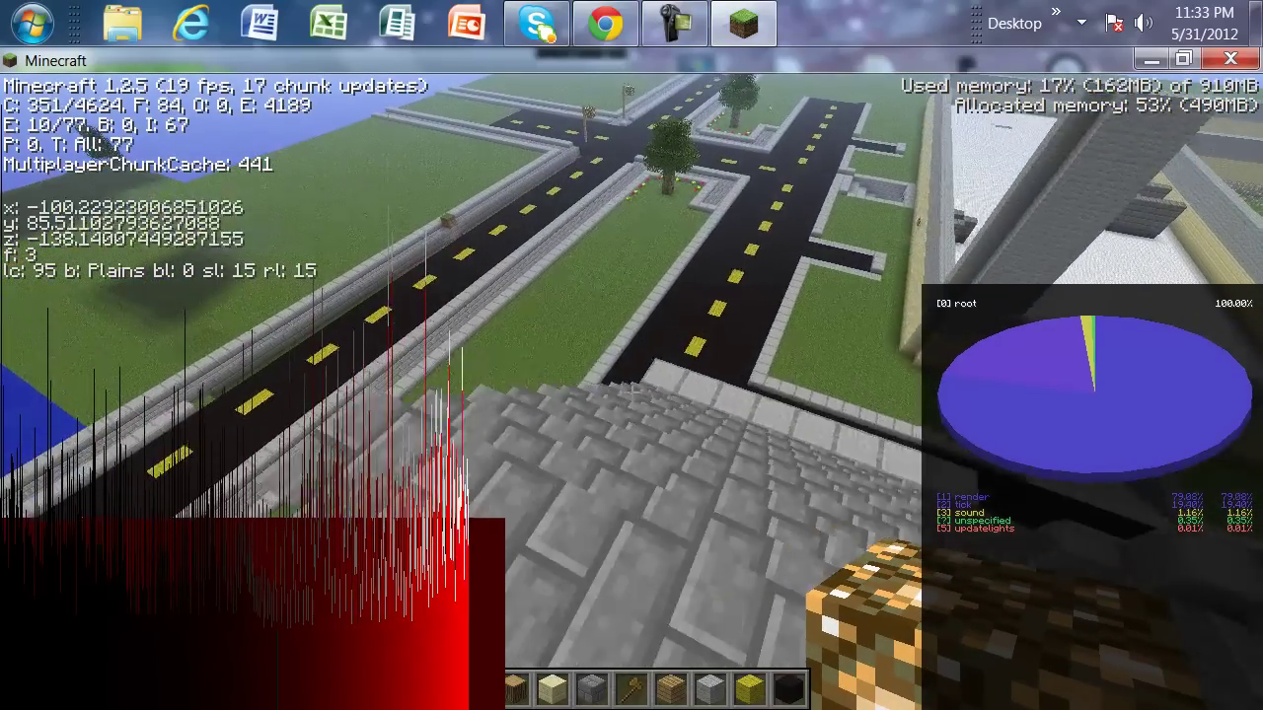
{"action": "key", "text": "w"}
{"action": "key", "text": "w"}
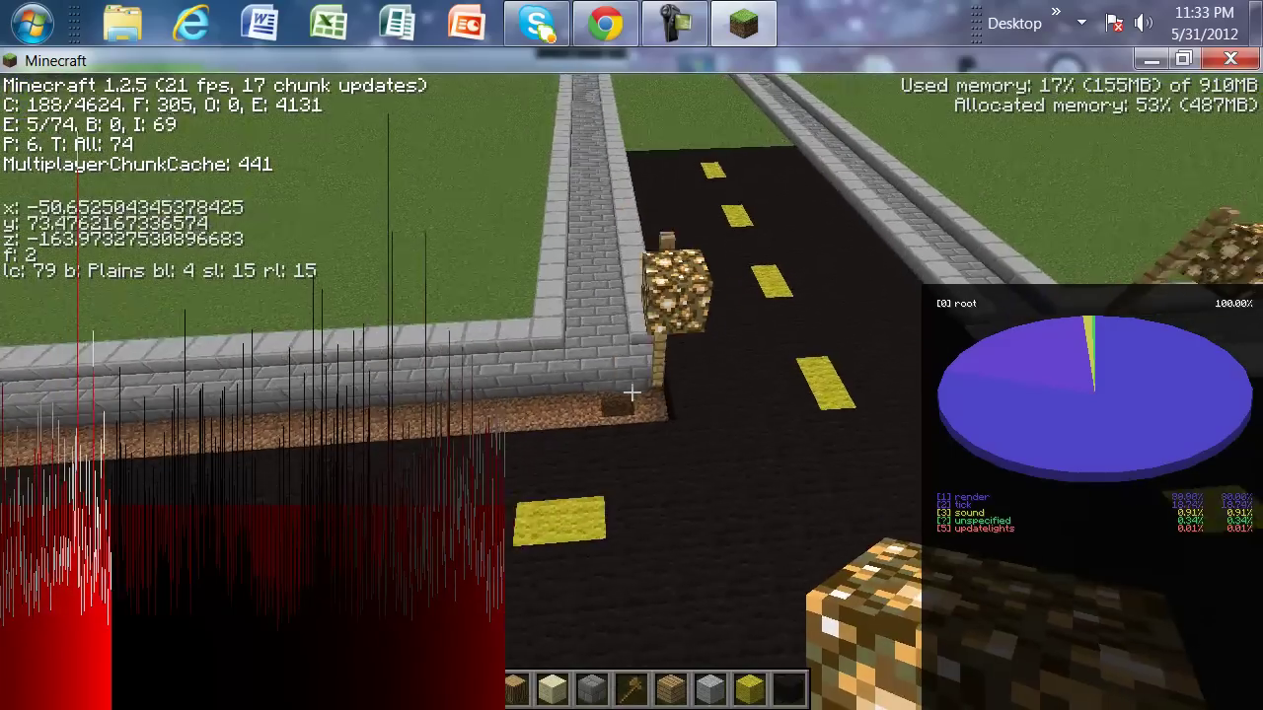
{"action": "key", "text": "w"}
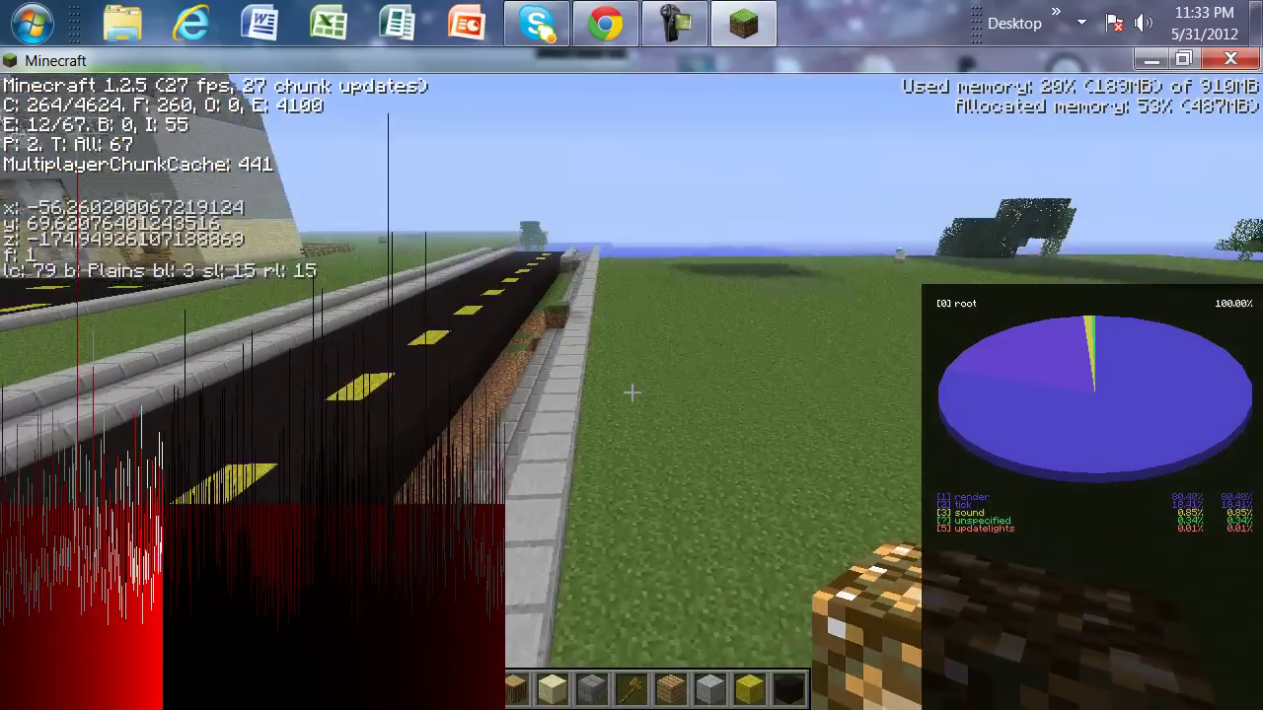
{"action": "key", "text": "w"}
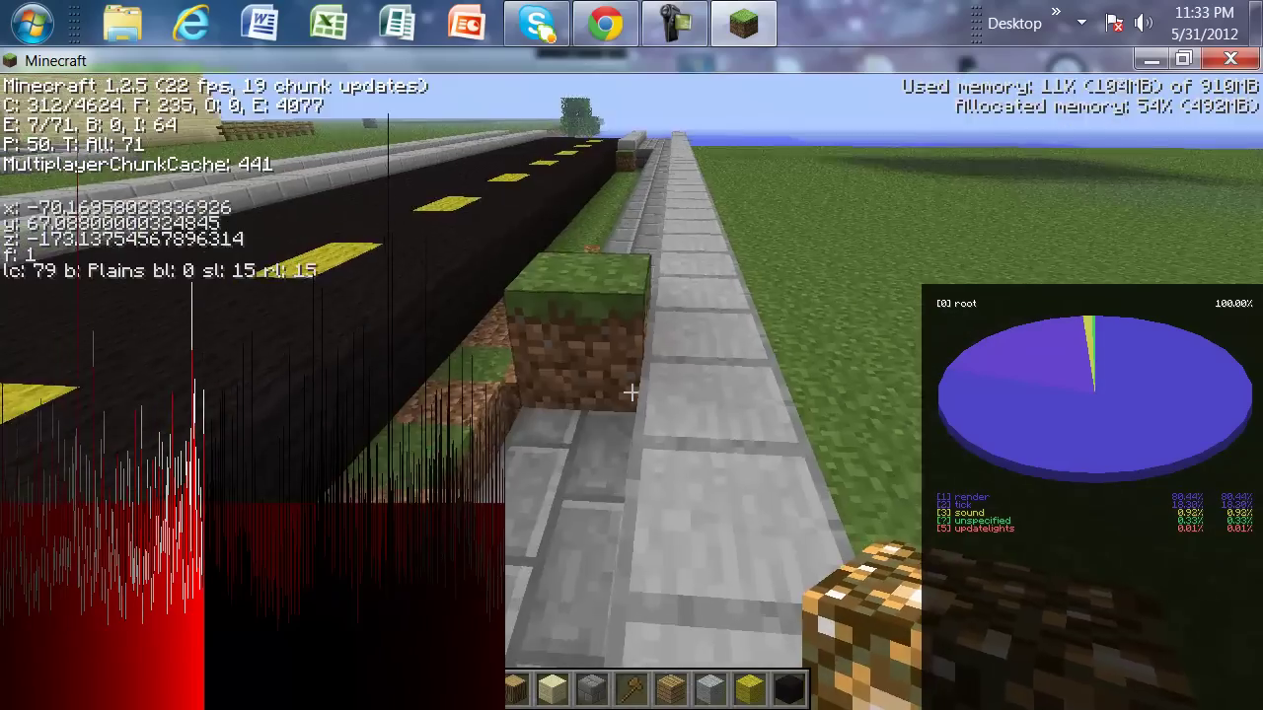
Step: Break the grass block on the sidewalk and the first stone blocks at the road's edge
{"action": "left_click", "coordinate": [632, 393]}
{"action": "key", "text": "w"}
{"action": "key", "text": "space"}
{"action": "key", "text": "w"}
{"action": "left_click", "coordinate": [632, 393]}
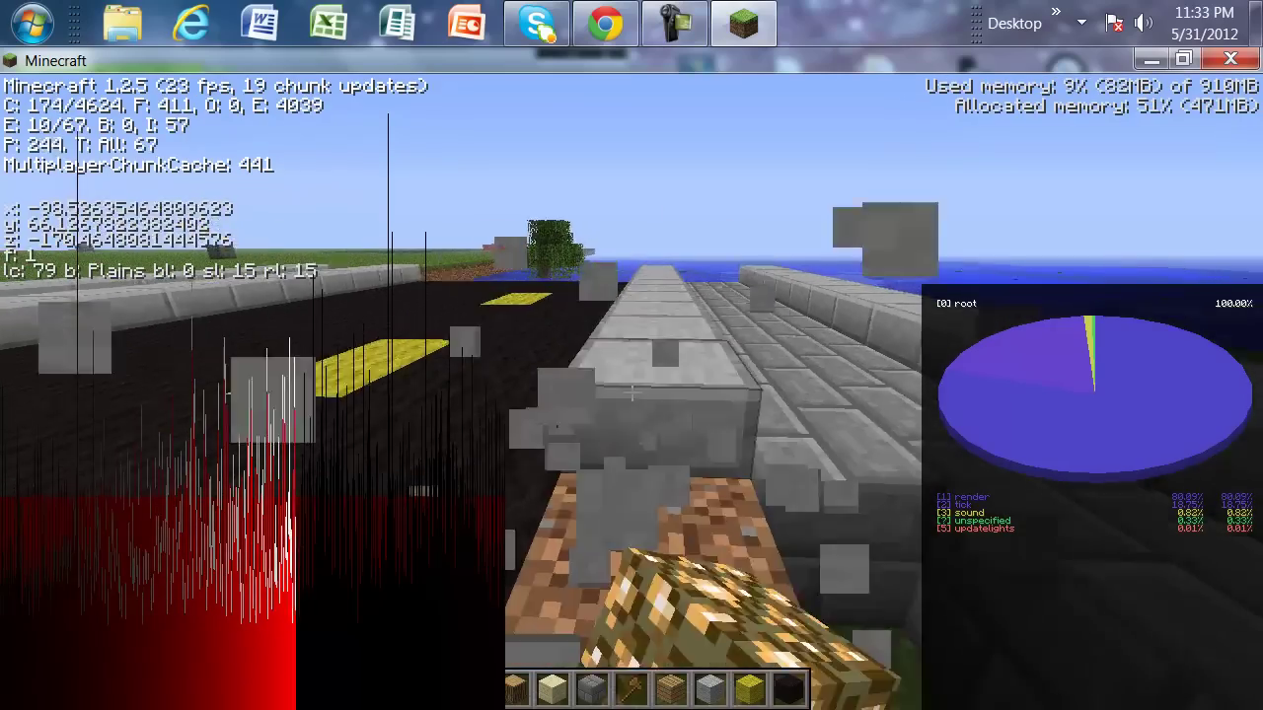
{"action": "left_click", "coordinate": [632, 393]}
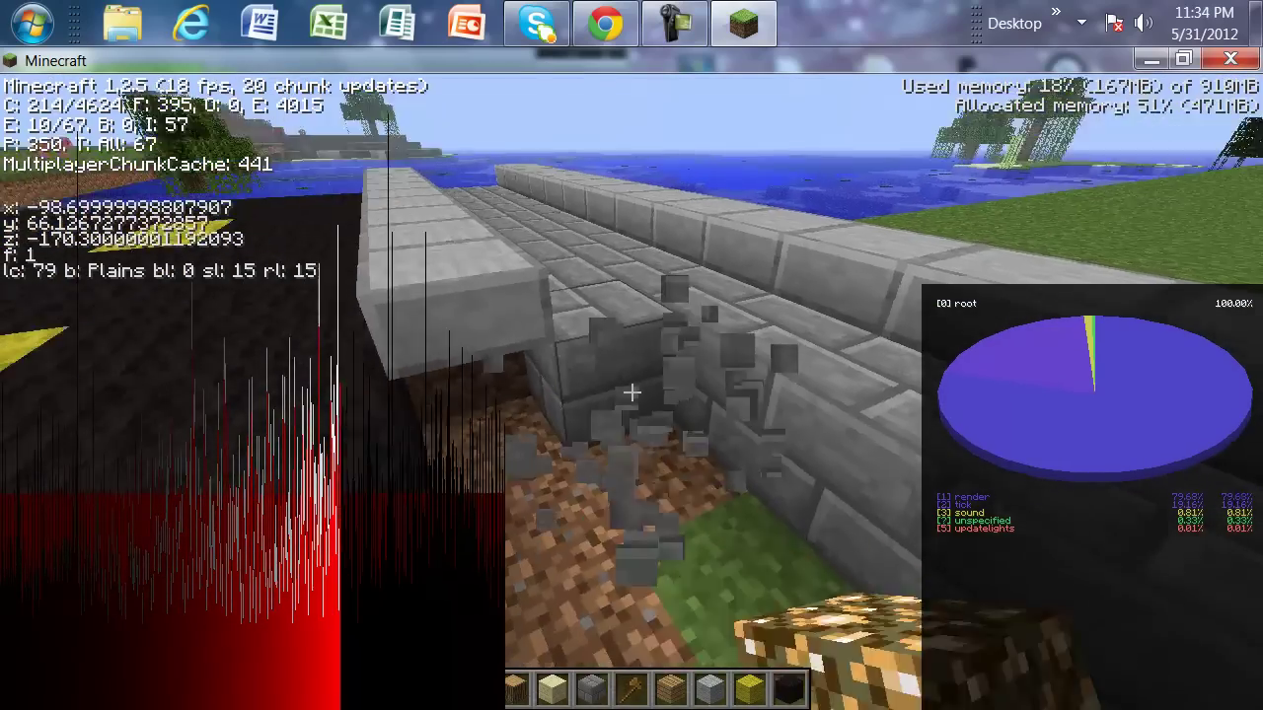
Step: Break the row of stone slabs and dirt between the road and the sidewalk, moving toward the water
{"action": "left_click", "coordinate": [632, 392]}
{"action": "key", "text": "w"}
{"action": "left_click", "coordinate": [632, 393]}
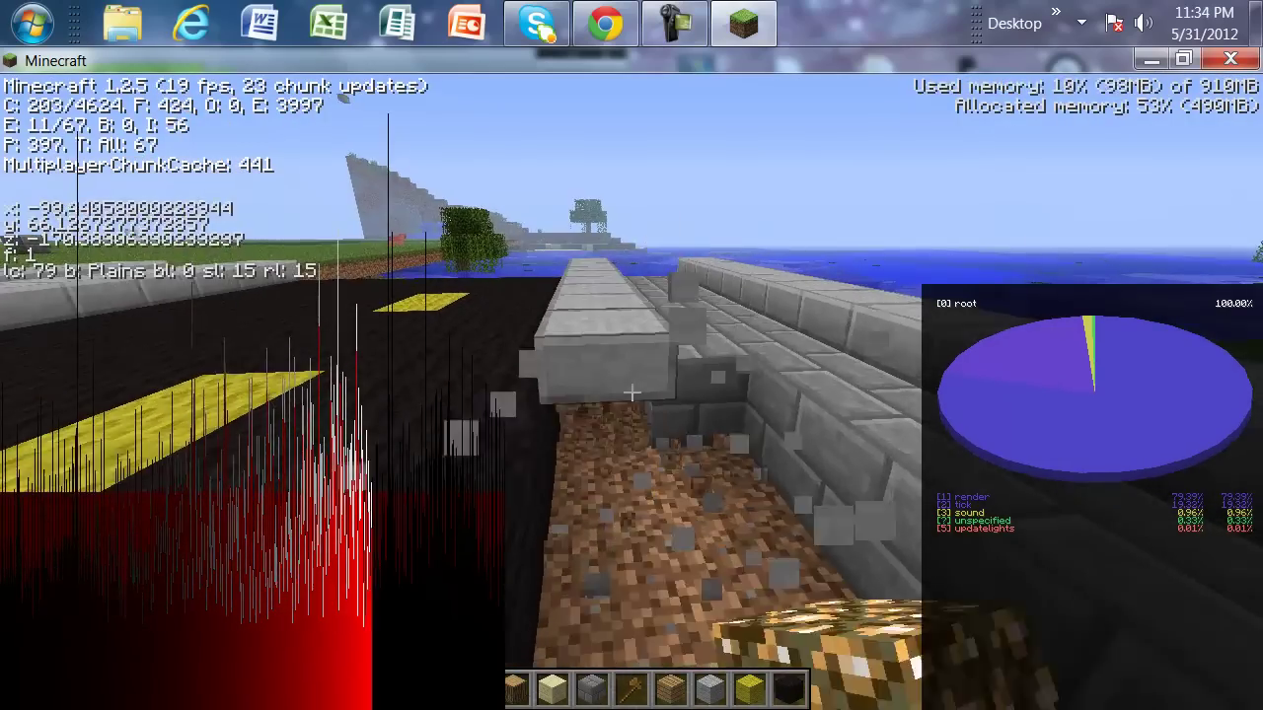
{"action": "key", "text": "w"}
{"action": "left_click", "coordinate": [631, 392]}
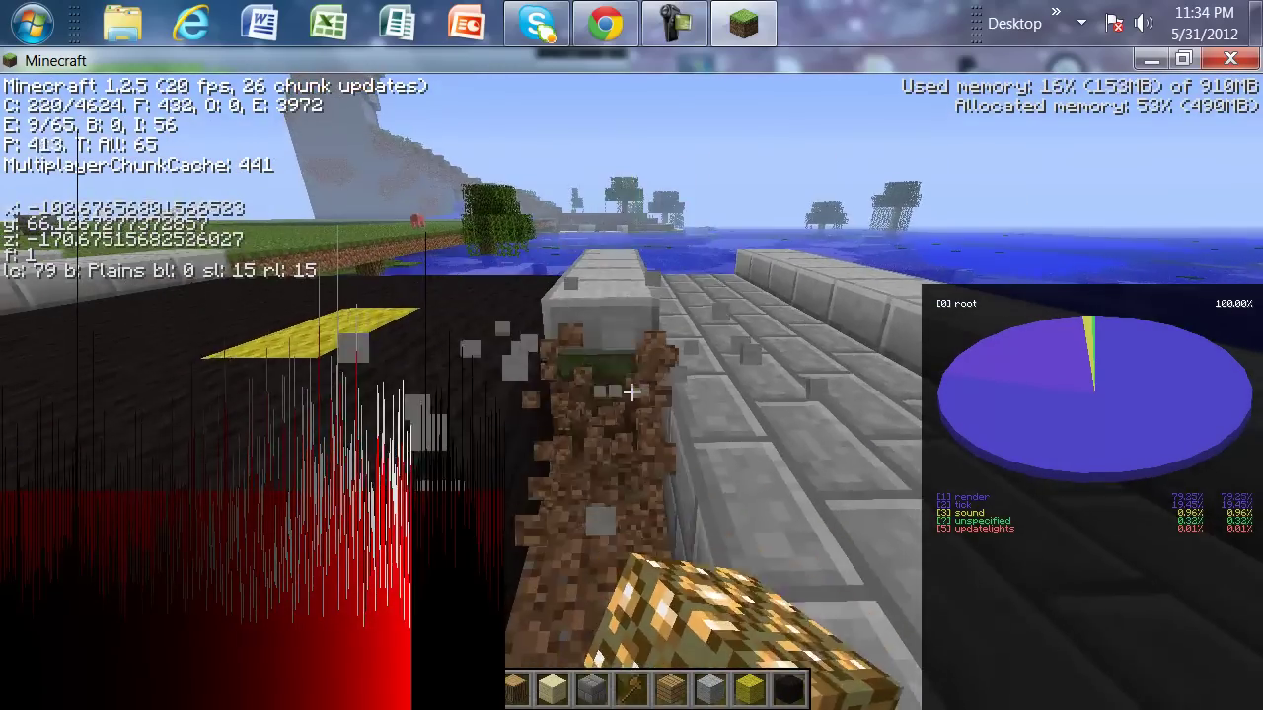
{"action": "key", "text": "w"}
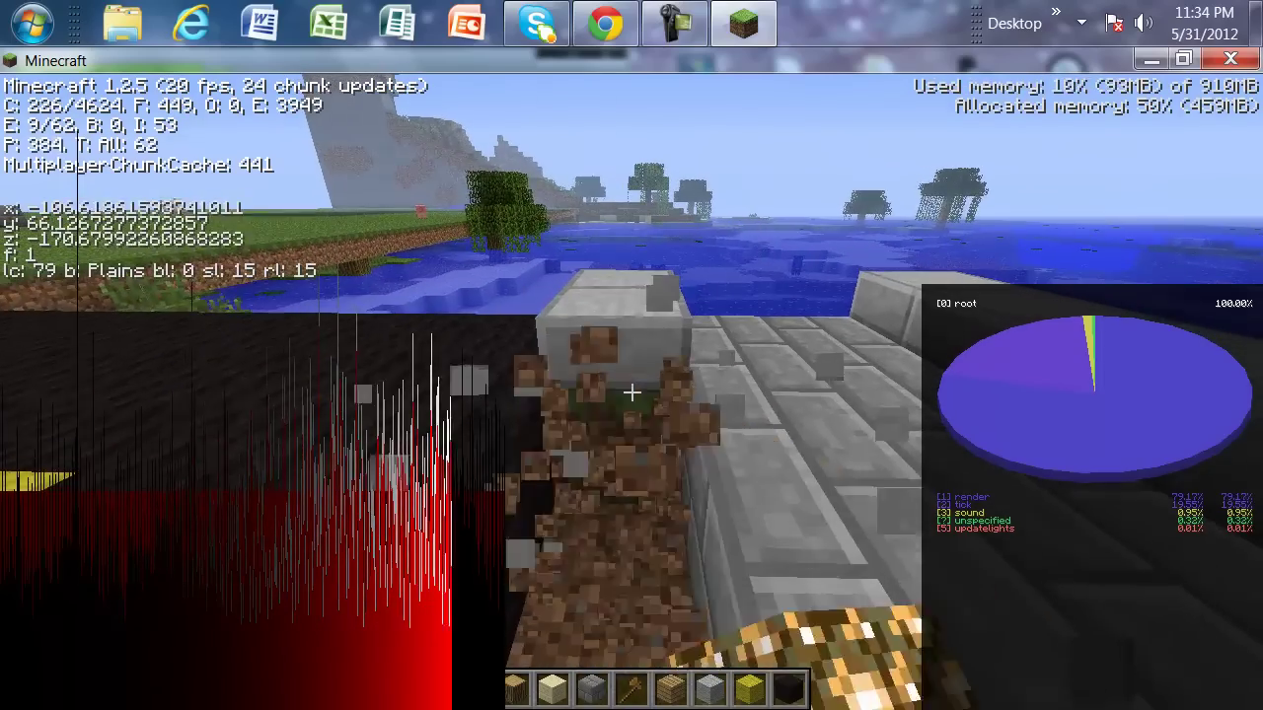
Step: Clear the last curb slabs by the water and the inner row of stone bricks back along the road
{"action": "left_click", "coordinate": [632, 392]}
{"action": "key", "text": "w"}
{"action": "left_click", "coordinate": [632, 393]}
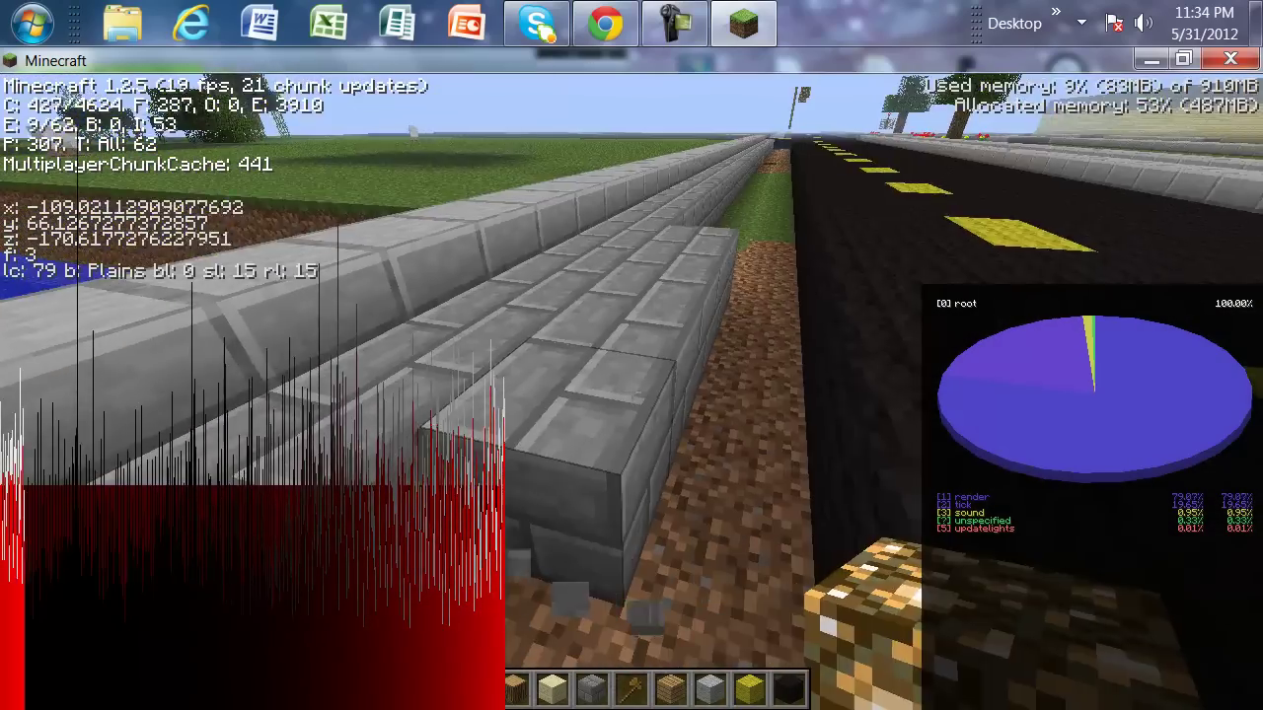
{"action": "left_click", "coordinate": [631, 393]}
{"action": "key", "text": "w"}
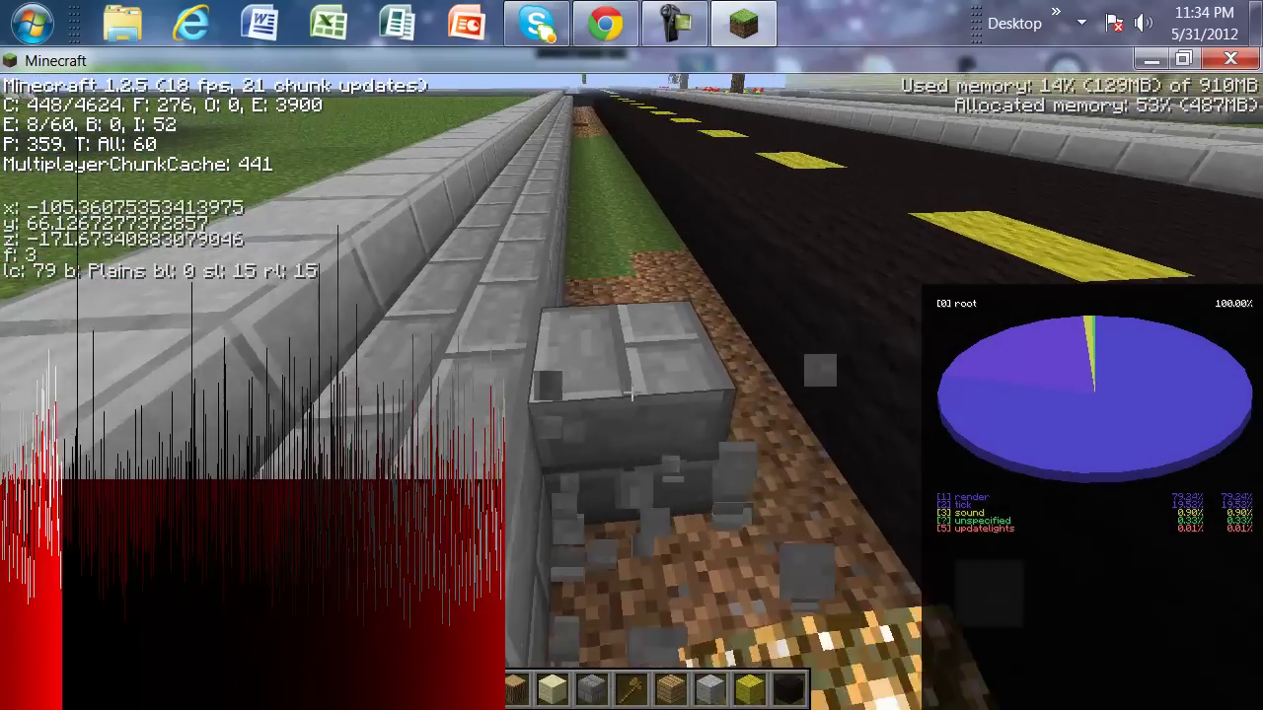
Step: Fly over the intersection and past the flower-ringed tree, and go down into the torch-lit tunnel under the walled building
{"action": "key", "text": "w"}
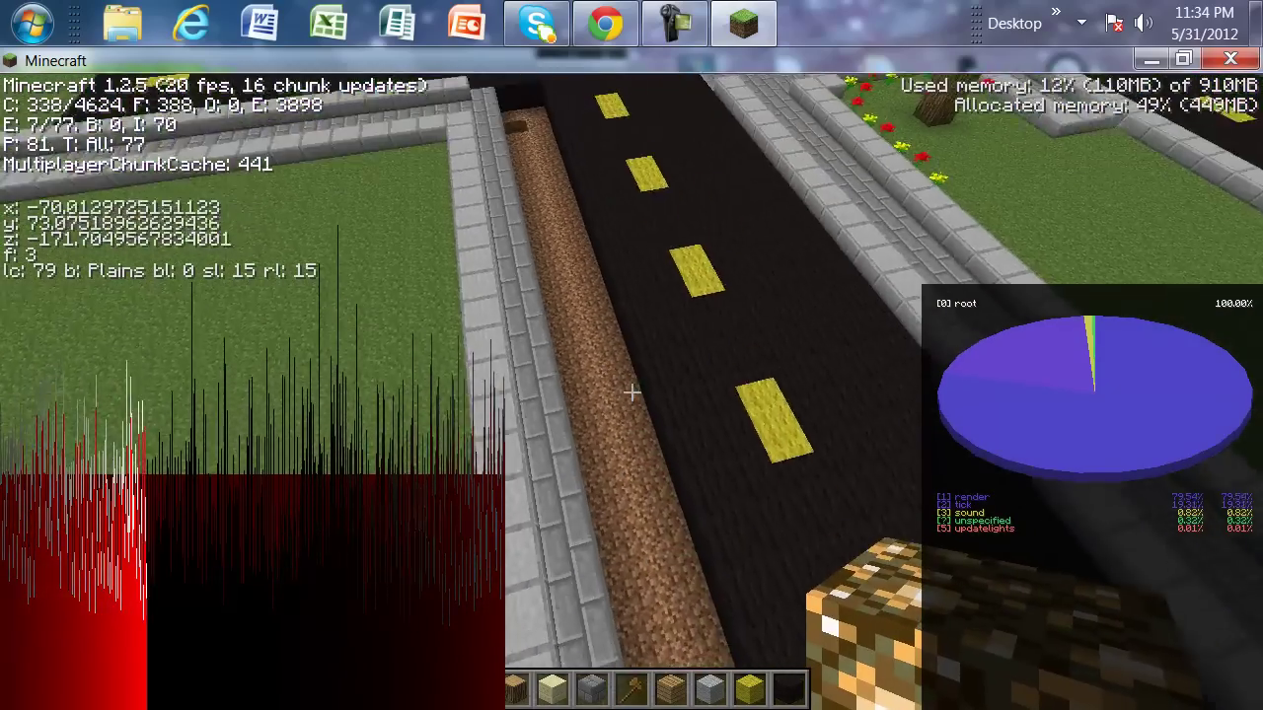
{"action": "key", "text": "w"}
{"action": "key", "text": "w"}
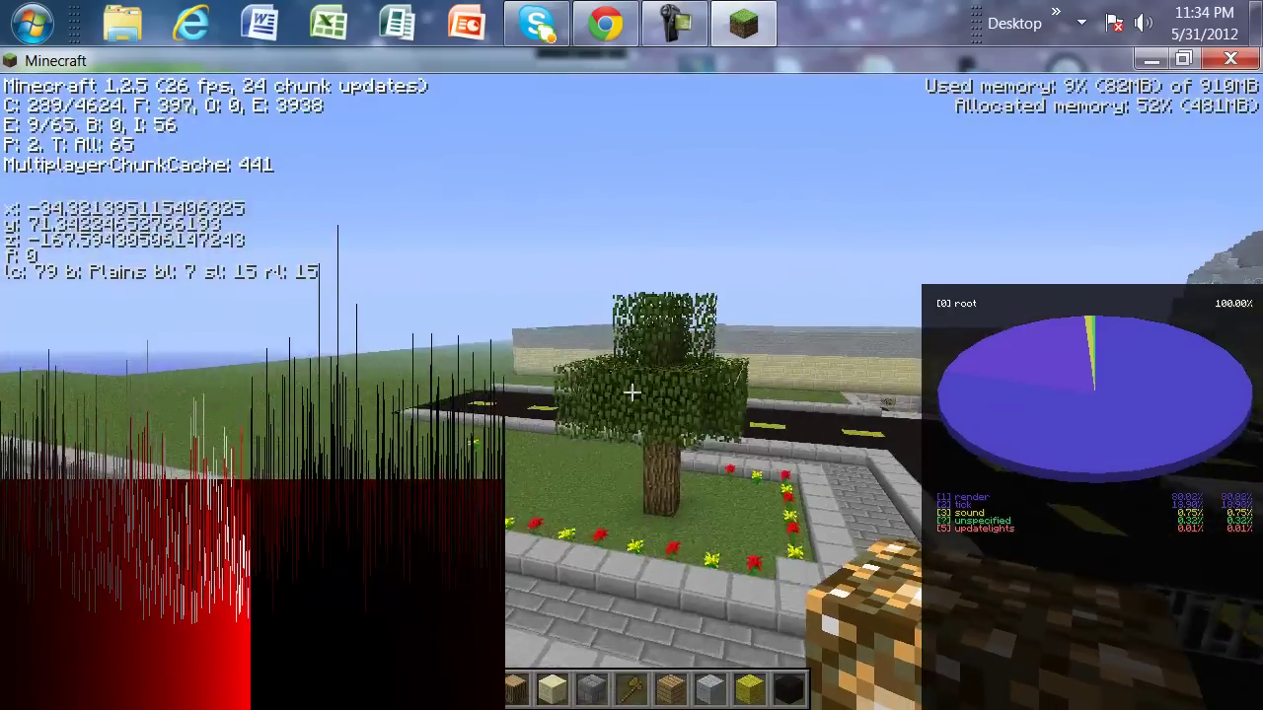
{"action": "key", "text": "w"}
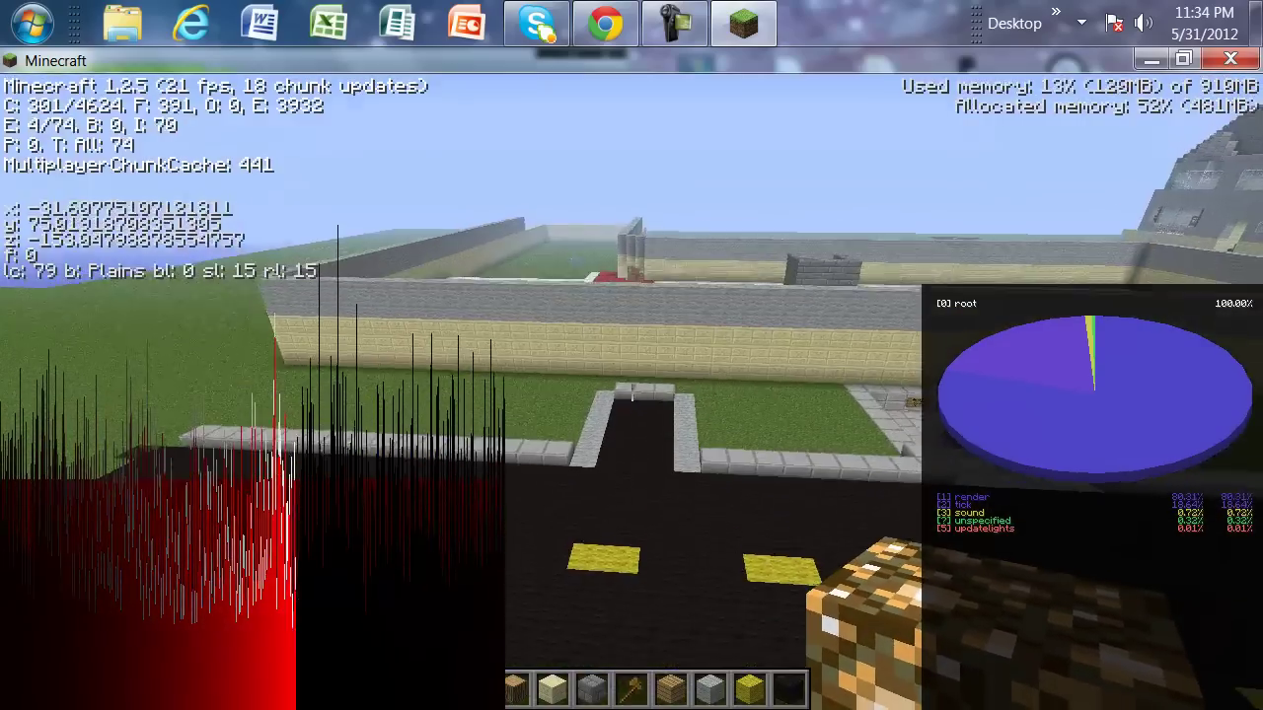
{"action": "key", "text": "w"}
{"action": "key", "text": "w"}
{"action": "key", "text": "w"}
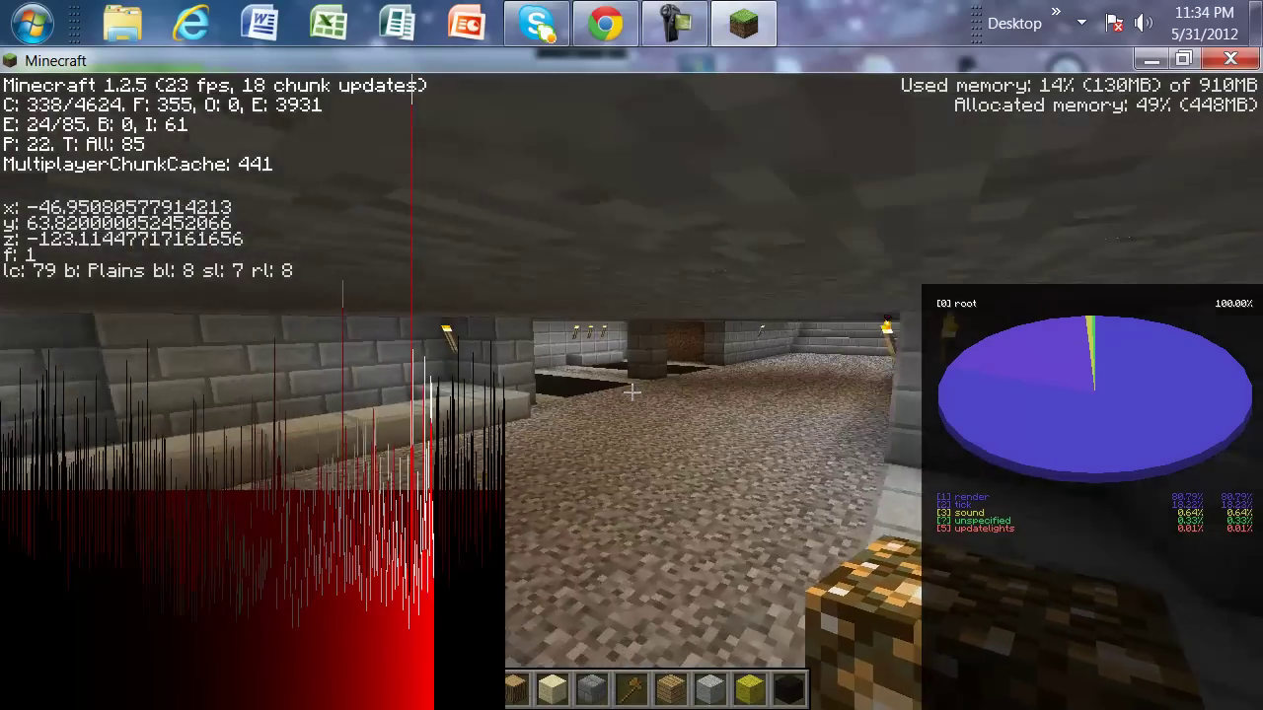
Step: Move through the underground gravel tunnel to its stepped end and fly back up beside the grey houses
{"action": "key", "text": "w"}
{"action": "key", "text": "w"}
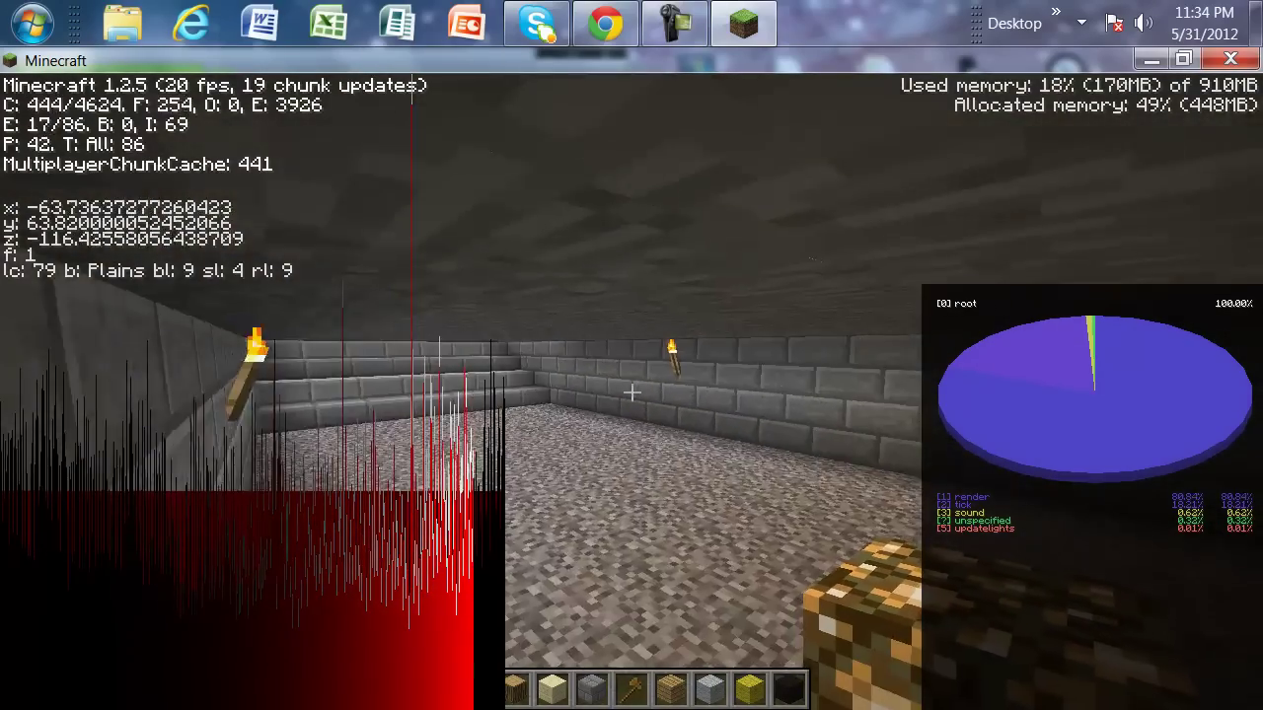
{"action": "key", "text": "w"}
{"action": "key", "text": "space"}
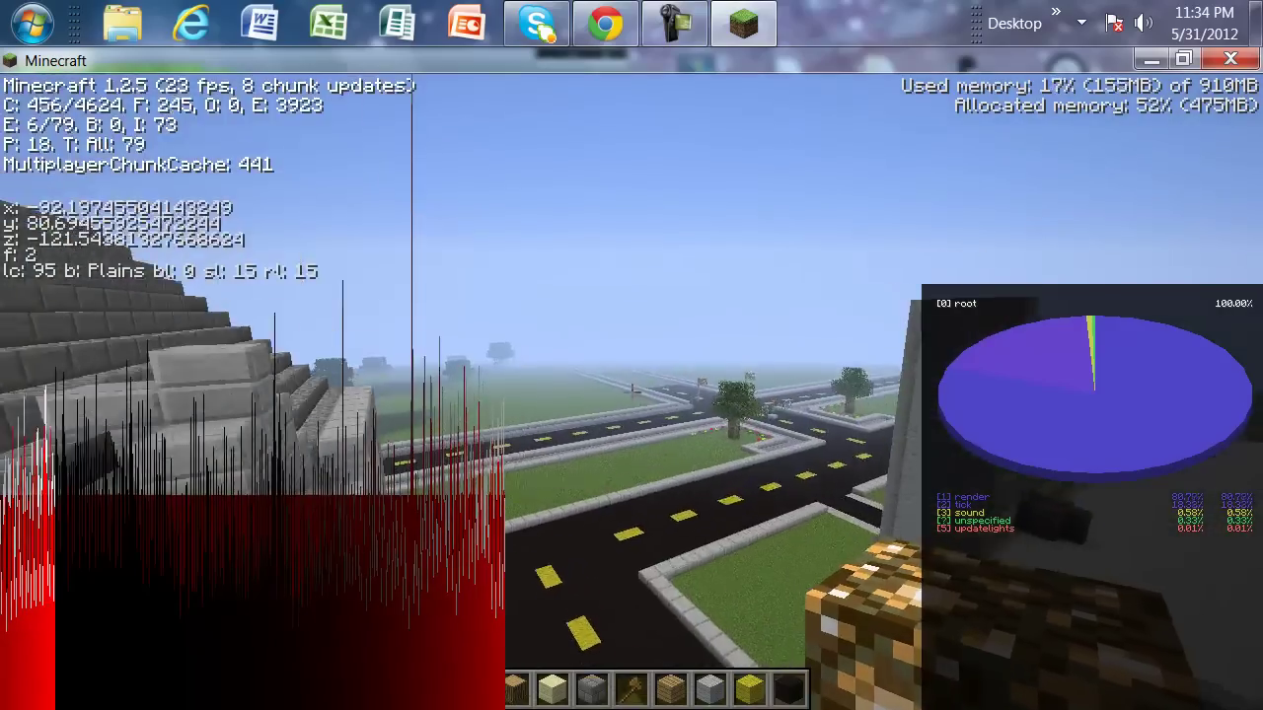
Step: Fly high above the houses to view the town, and descend to the grass beside the walled building
{"action": "key", "text": "w"}
{"action": "key", "text": "space"}
{"action": "key", "text": "space"}
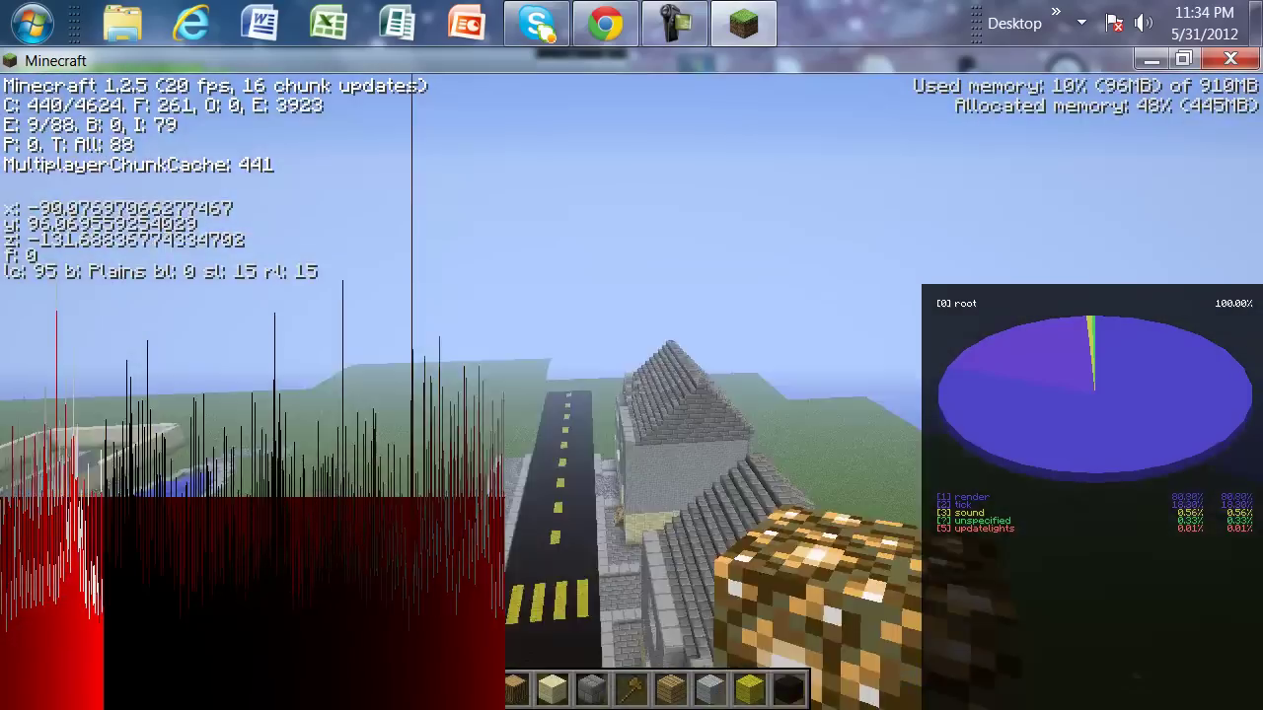
{"action": "key", "text": "shift"}
{"action": "key", "text": "w"}
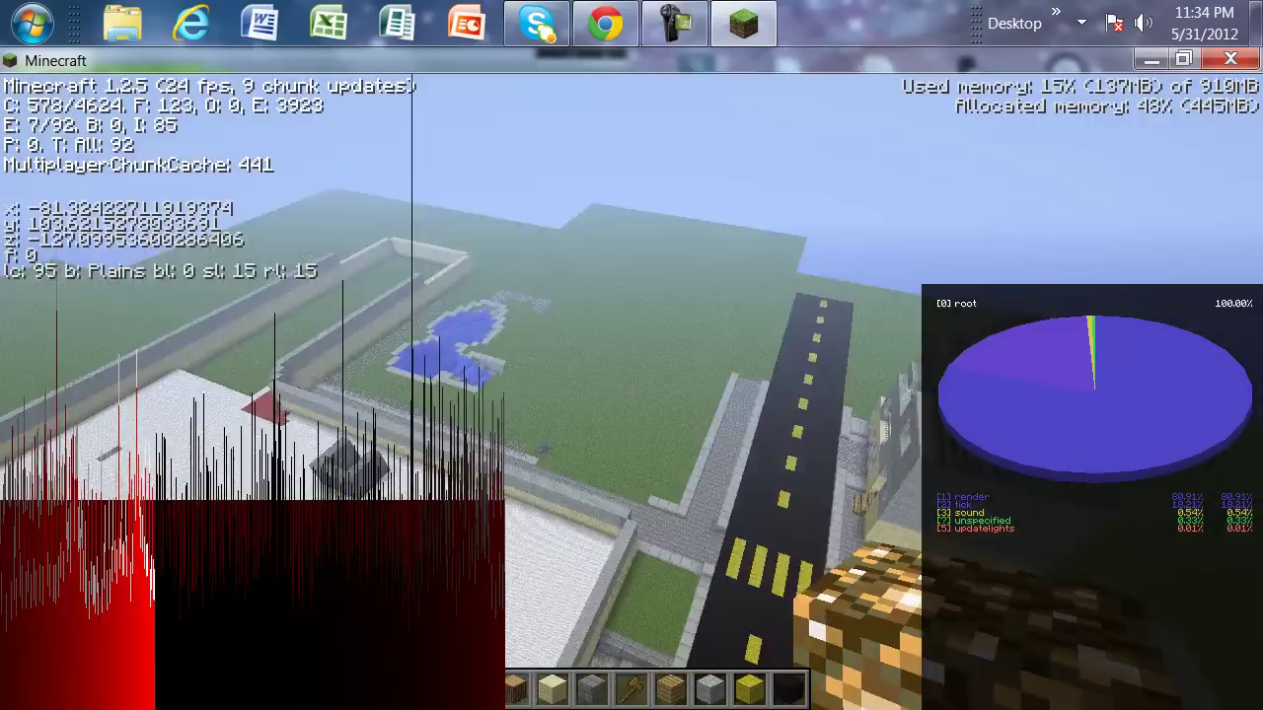
{"action": "key", "text": "shift"}
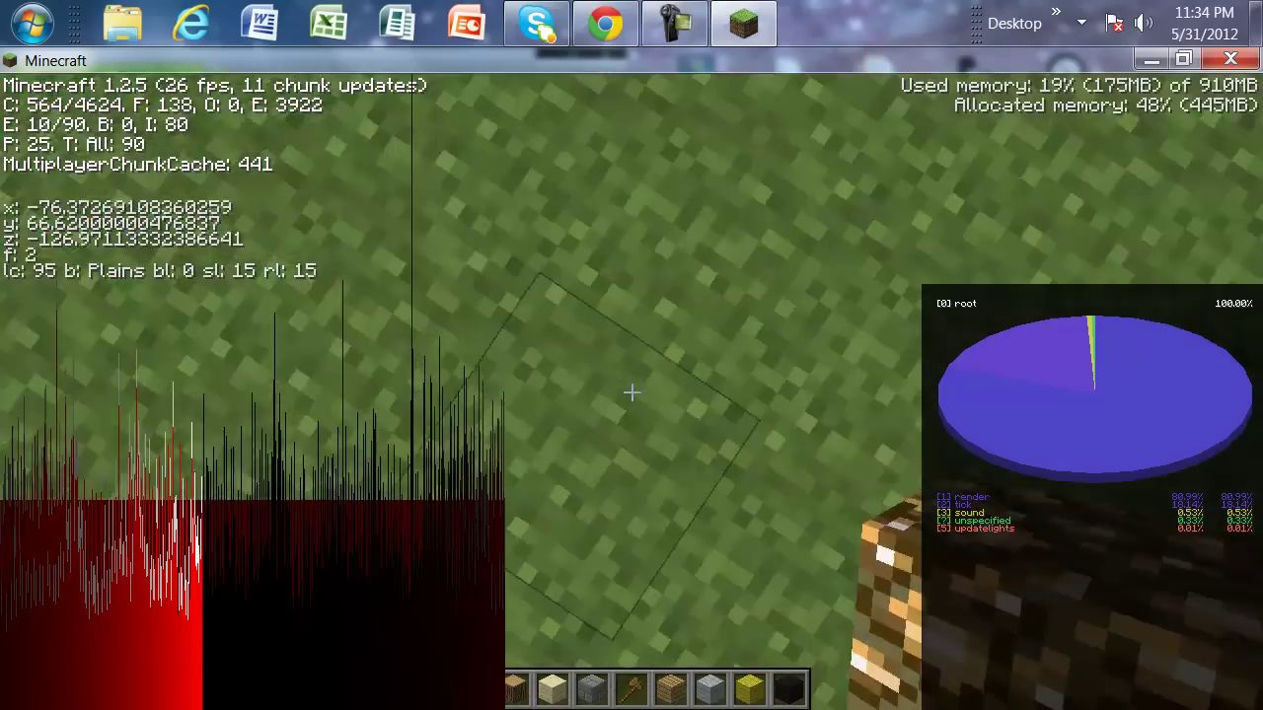
Step: Follow the outside of the sandstone wall to the stone stairwell and descend into the underground station
{"action": "key", "text": "space"}
{"action": "key", "text": "w"}
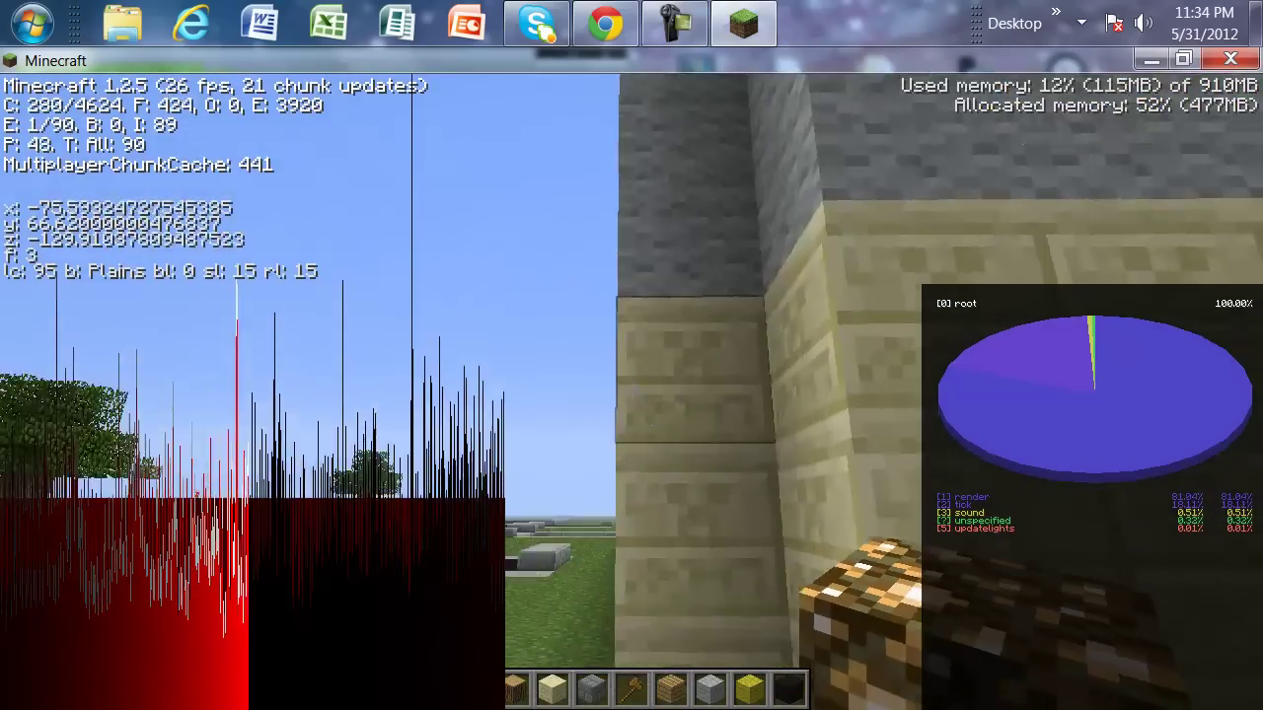
{"action": "key", "text": "w"}
{"action": "key", "text": "shift"}
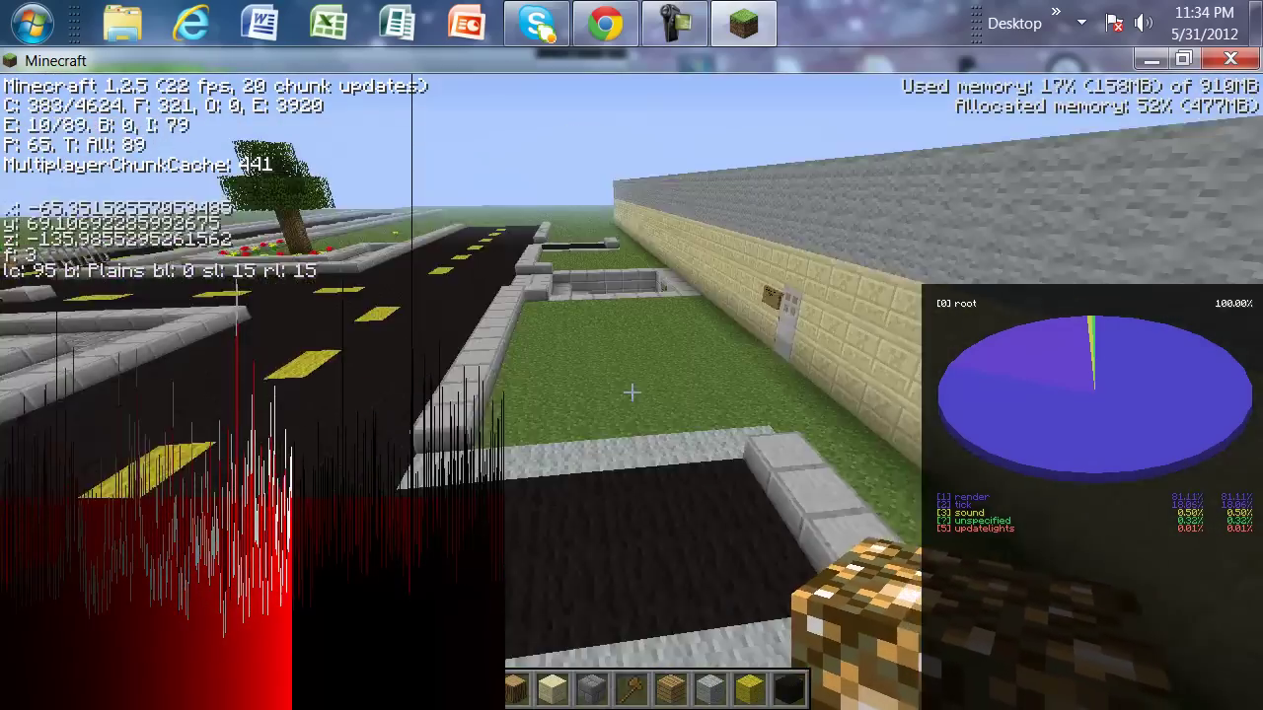
{"action": "key", "text": "w"}
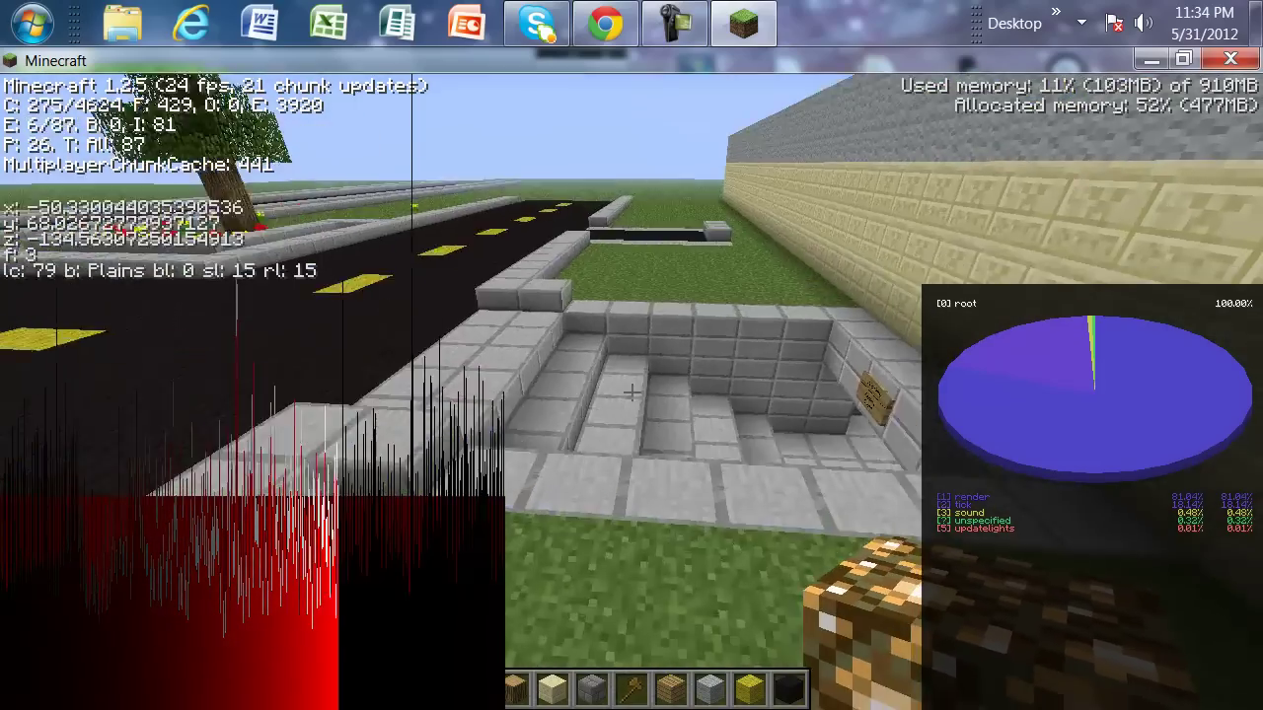
{"action": "key", "text": "shift"}
{"action": "key", "text": "w"}
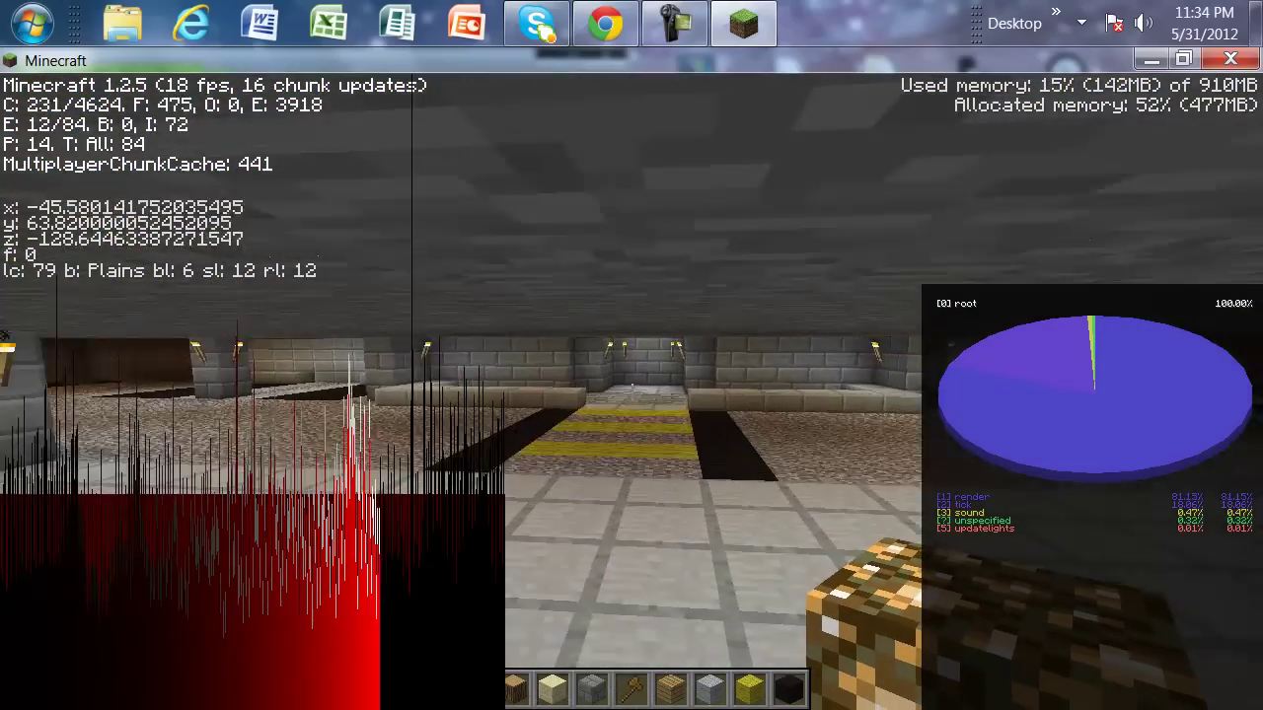
Step: Explore the unfinished dirt section of the underground station and return to the torch-lit gravel track area
{"action": "key", "text": "w"}
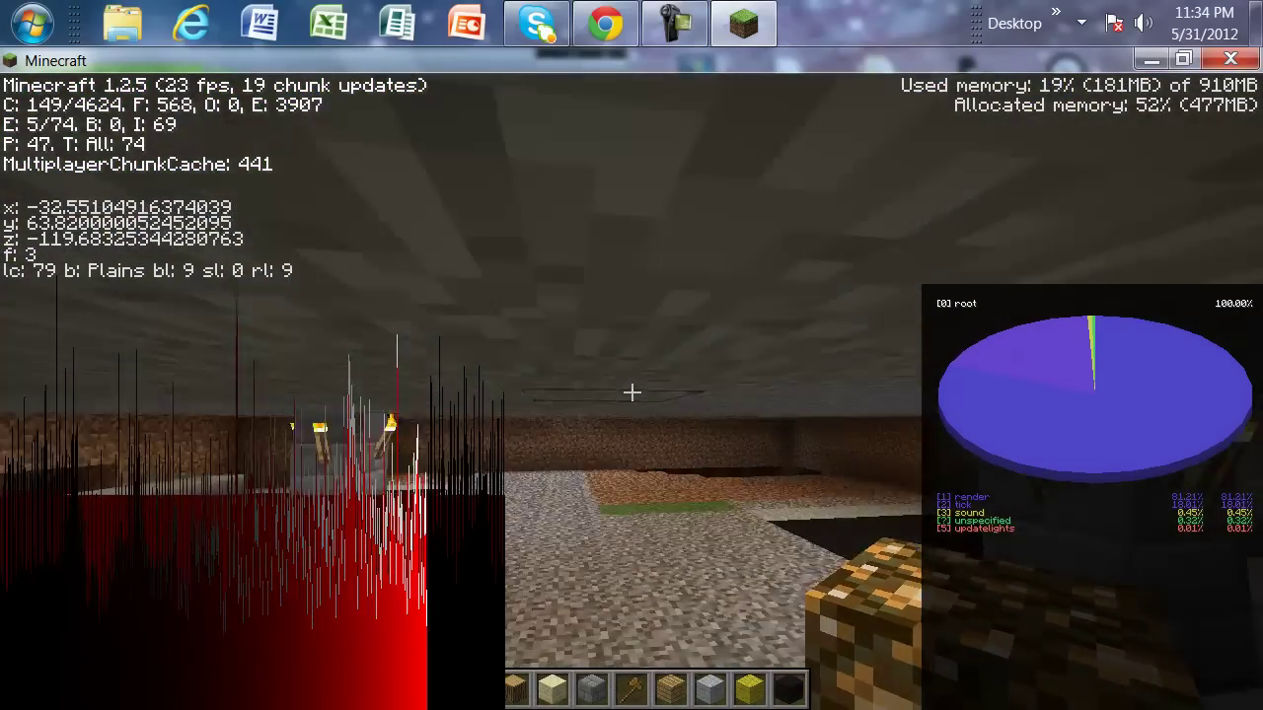
{"action": "key", "text": "a"}
{"action": "key", "text": "w"}
{"action": "key", "text": "w"}
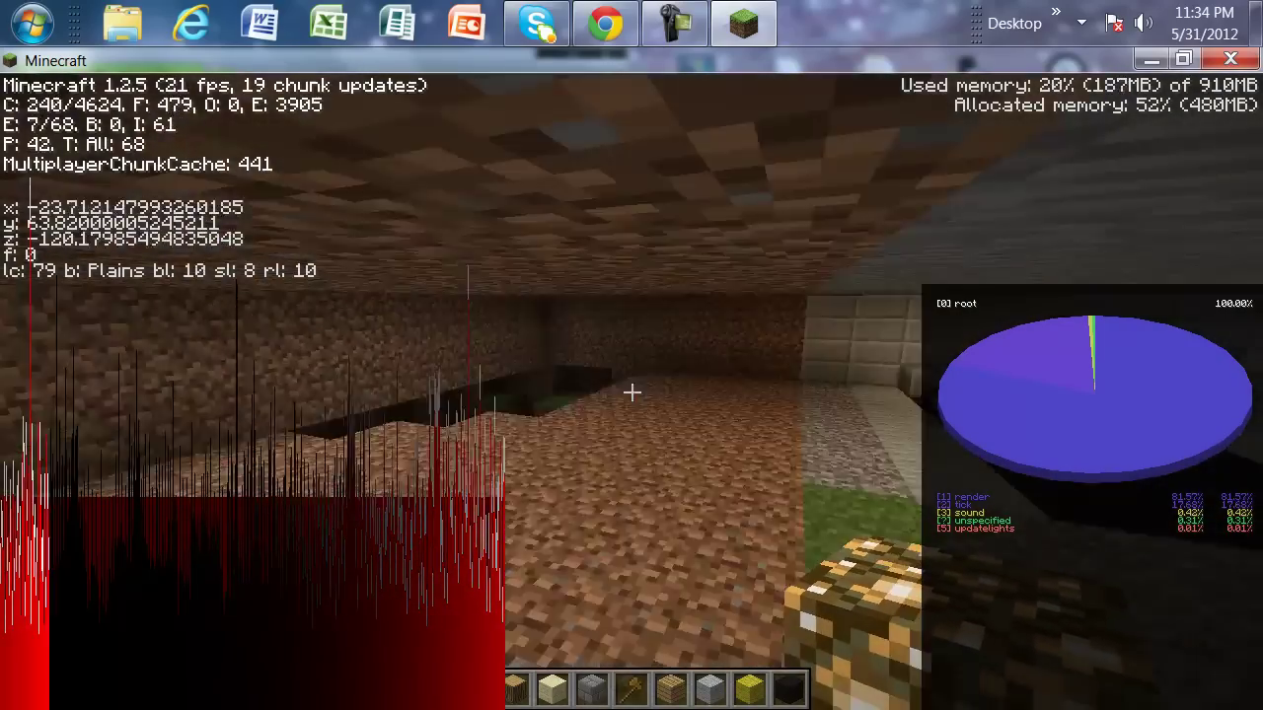
{"action": "key", "text": "w"}
{"action": "key", "text": "w"}
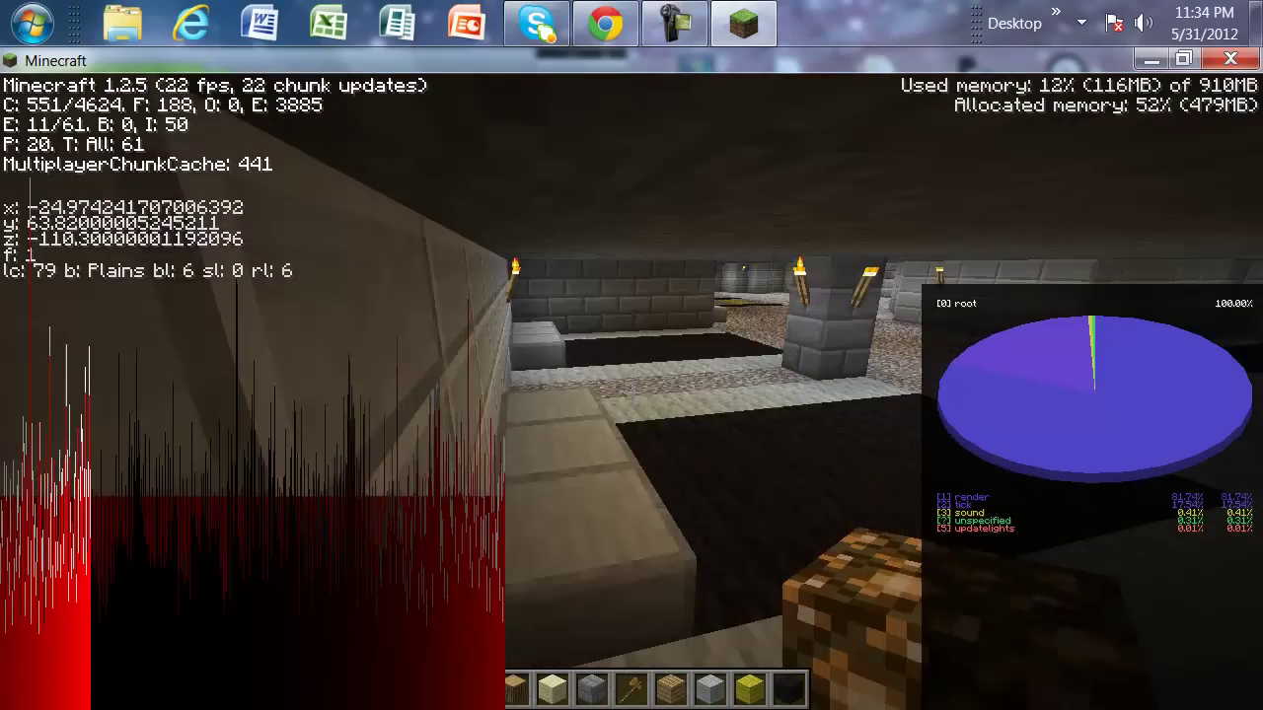
{"action": "key", "text": "w"}
{"action": "key", "text": "w"}
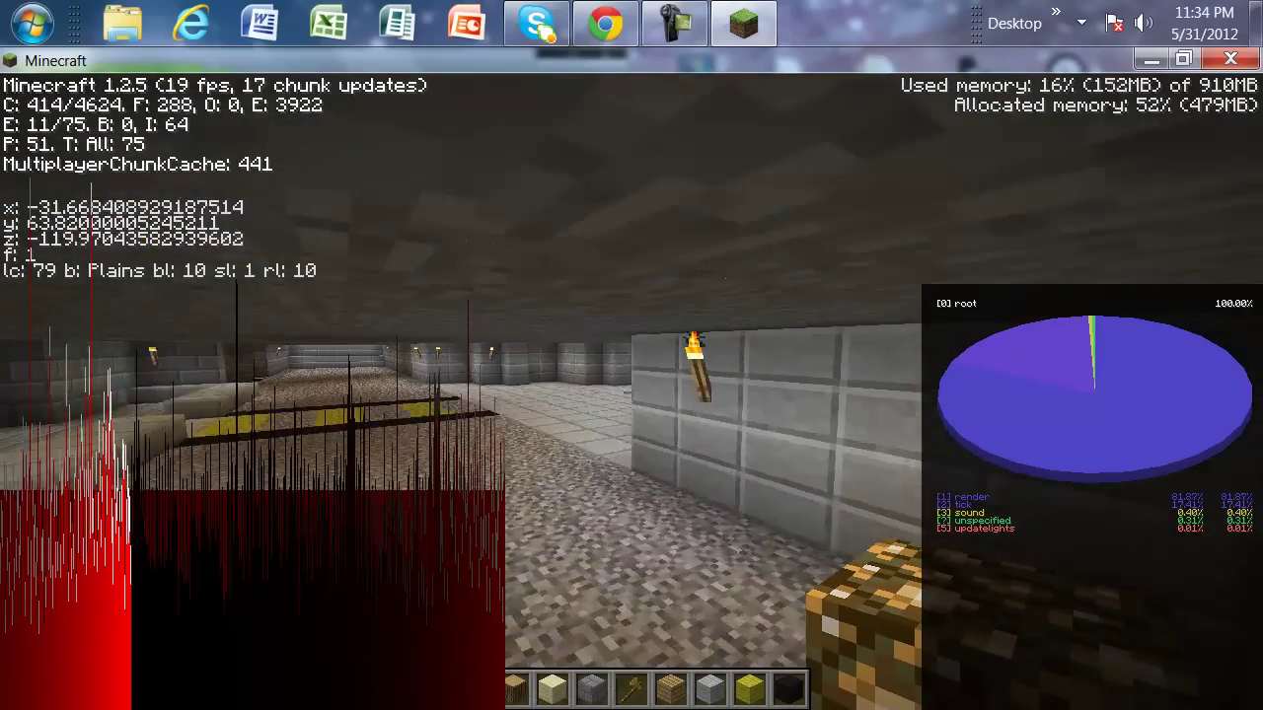
Step: Leave the underground station by the stone stairs and fly along the road over the intersection
{"action": "key", "text": "w"}
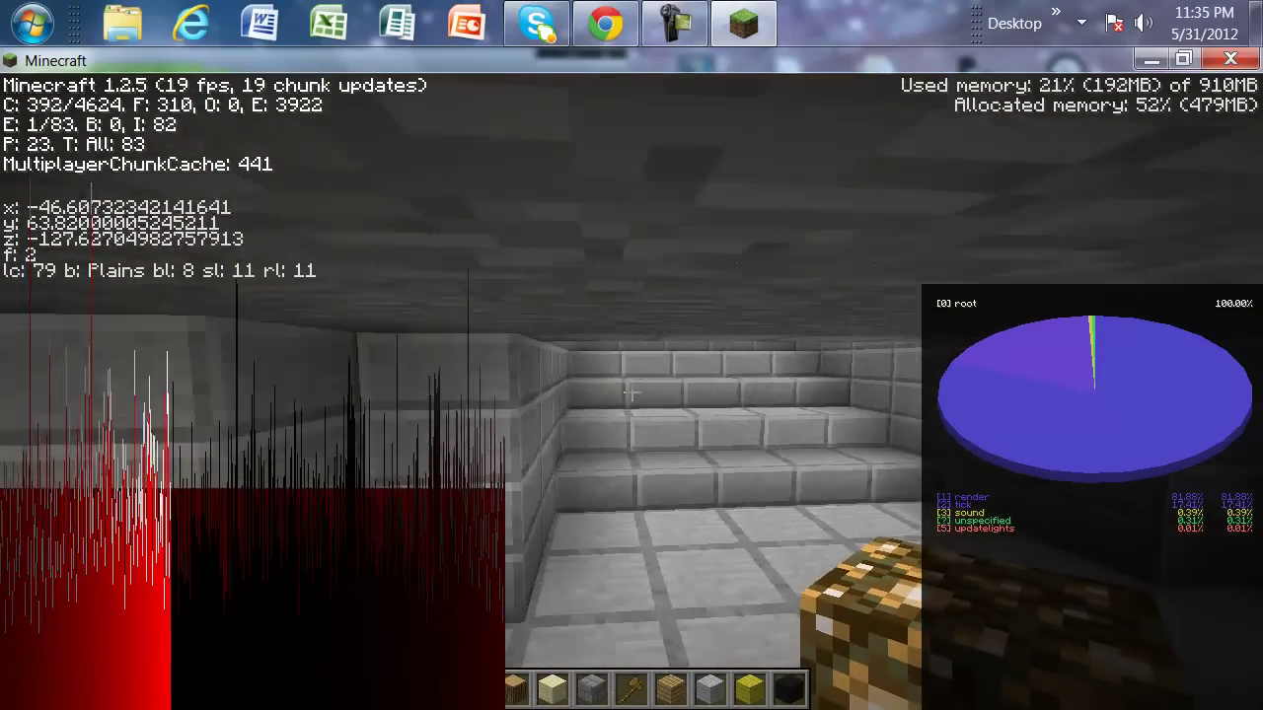
{"action": "key", "text": "w"}
{"action": "key", "text": "space"}
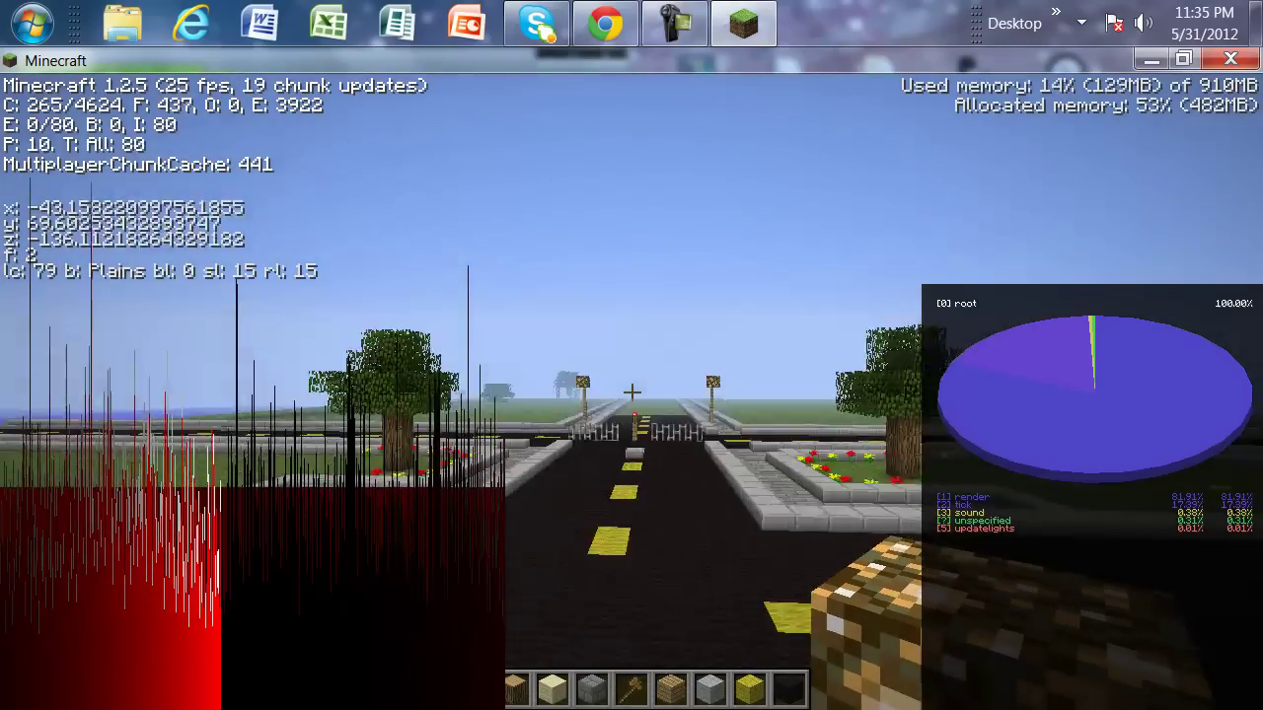
{"action": "key", "text": "w"}
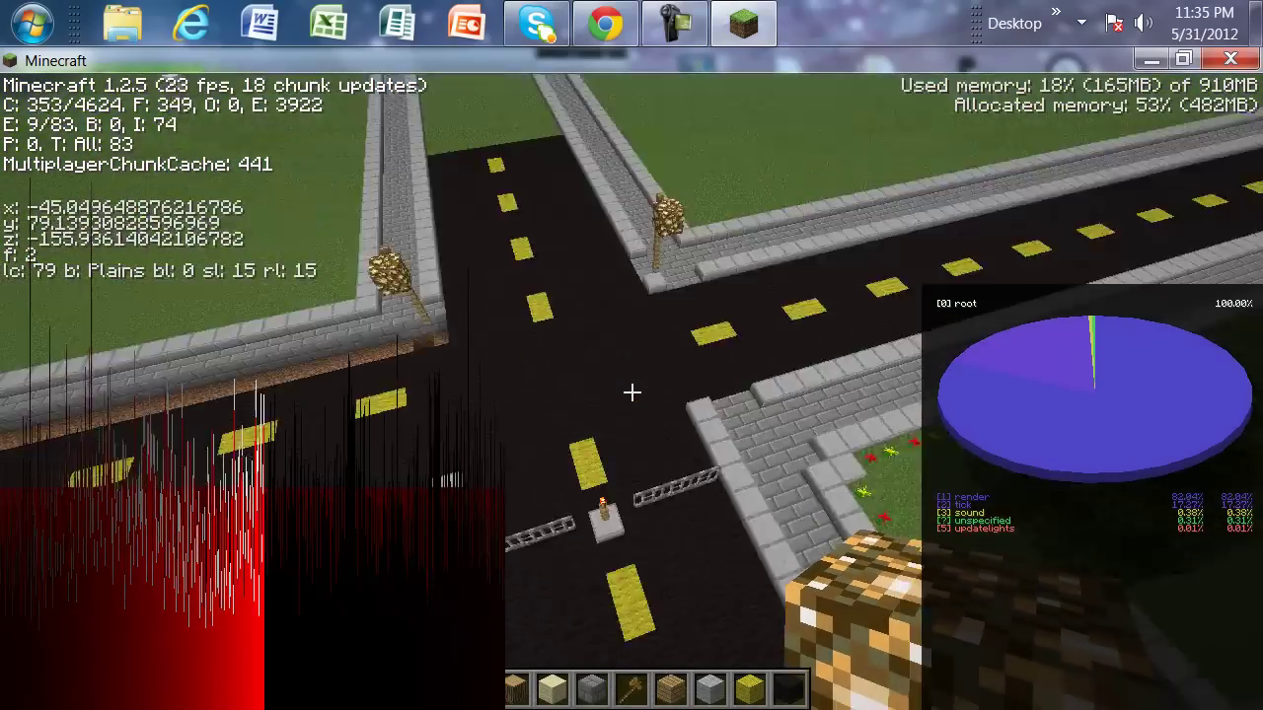
Step: Fly down to the road barrier and view the redstone torch post on its stone slab up close
{"action": "key", "text": "w"}
{"action": "key", "text": "shift"}
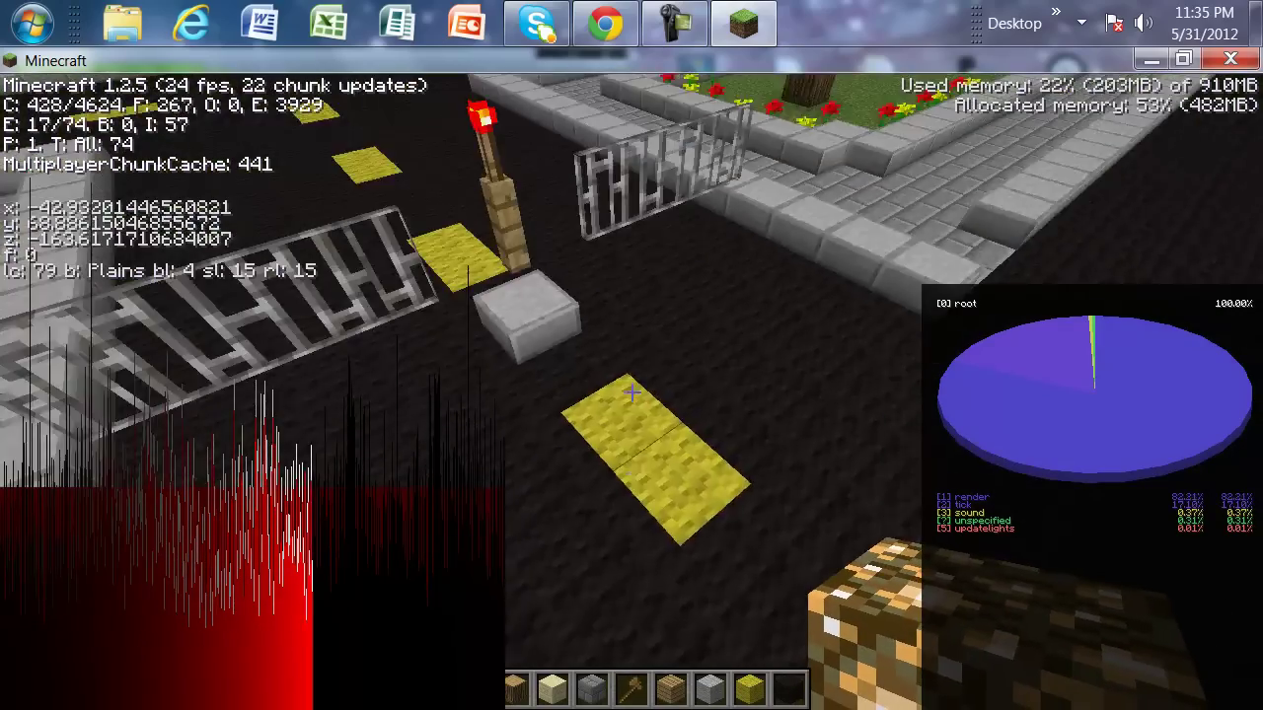
{"action": "key", "text": "shift"}
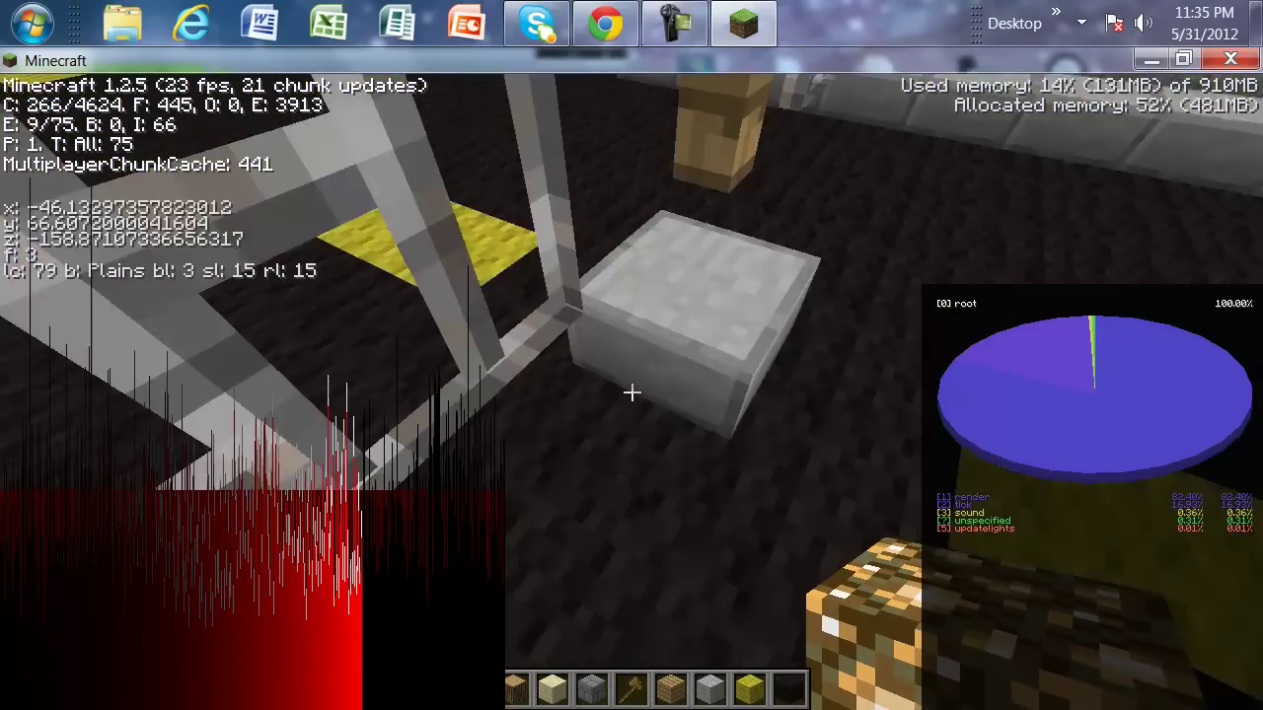
{"action": "key", "text": "space"}
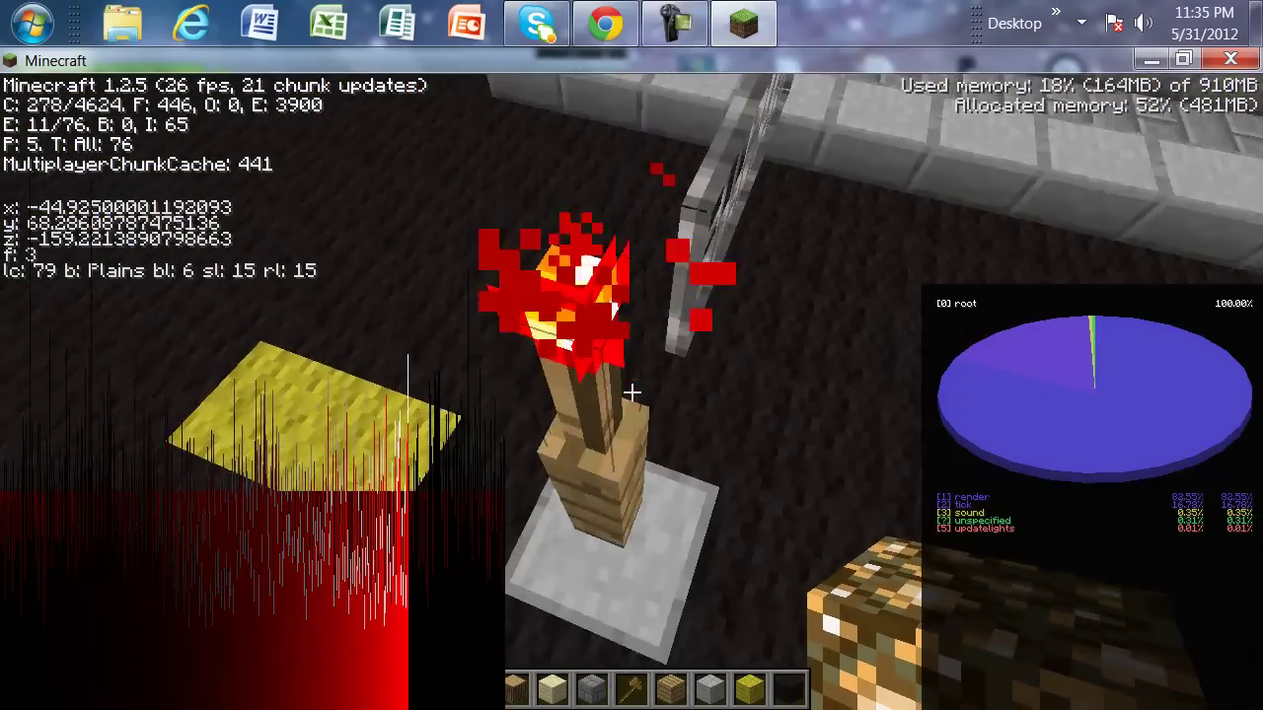
Step: Pause the game, switch to Multicraft in Chrome at full window size, and open the connected player's page
{"action": "key", "text": "Escape"}
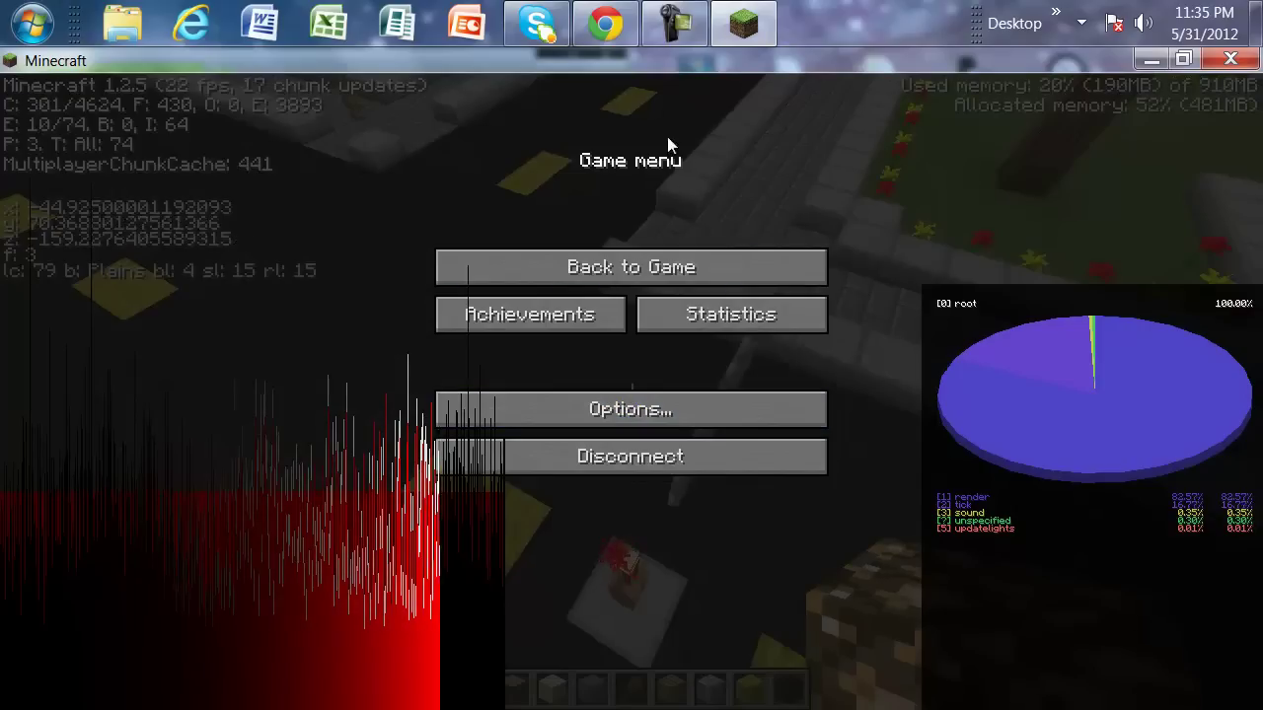
{"action": "left_click", "coordinate": [605, 23]}
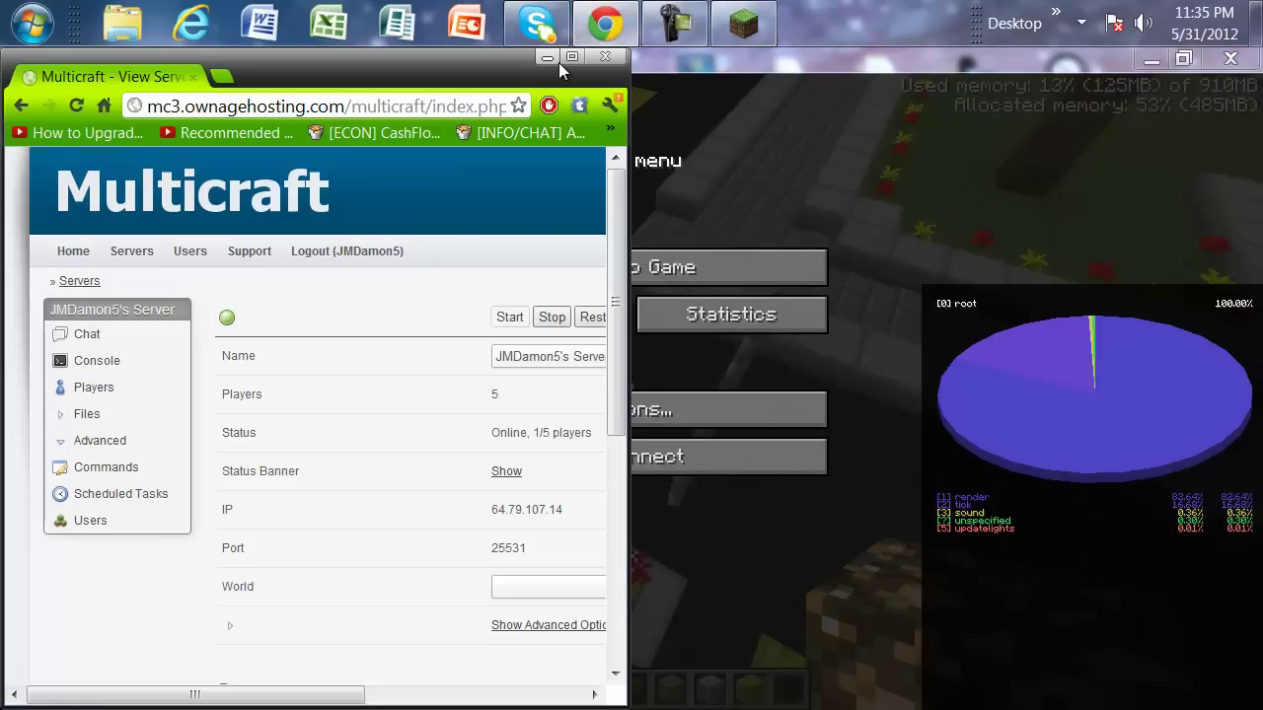
{"action": "left_click", "coordinate": [572, 56]}
{"action": "scroll", "coordinate": [576, 212], "scroll_direction": "down", "scroll_amount": 4}
{"action": "mouse_move", "coordinate": [168, 706]}
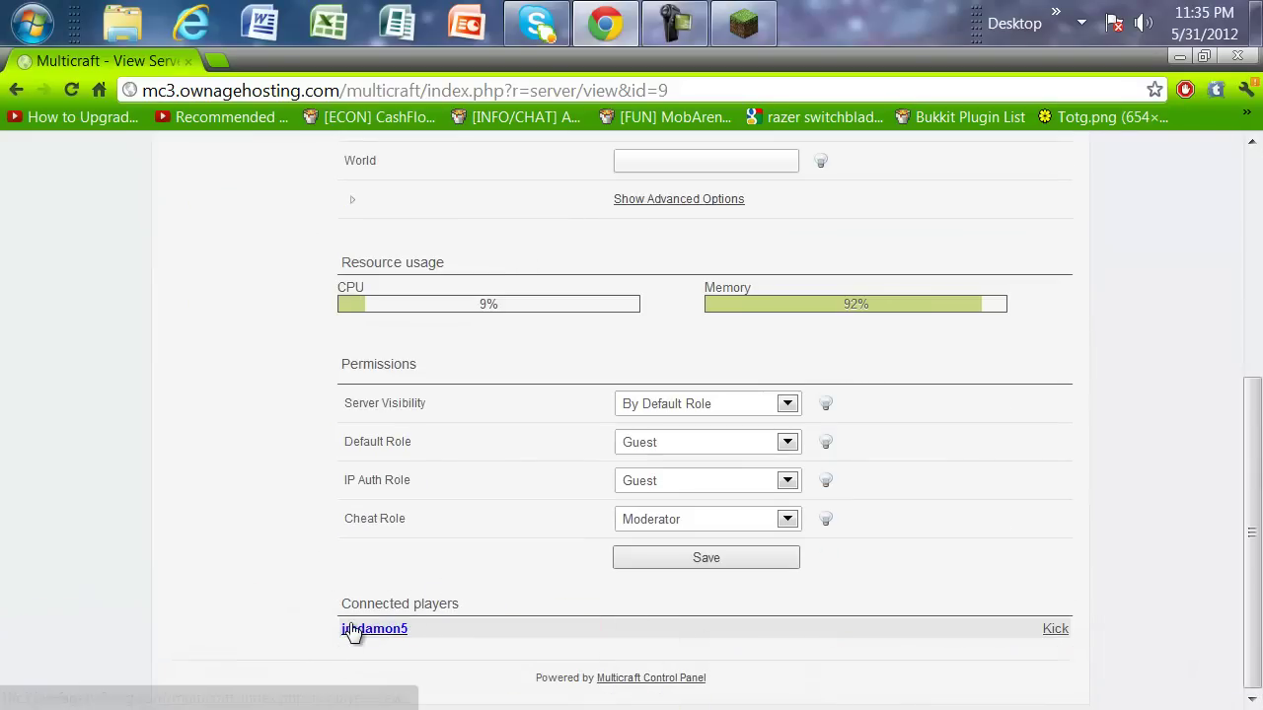
{"action": "left_click", "coordinate": [354, 629]}
Step: Examine the player's Give, Teleport to and Summon options, and return to the name and role settings
{"action": "scroll", "coordinate": [591, 383], "scroll_direction": "down", "scroll_amount": 2}
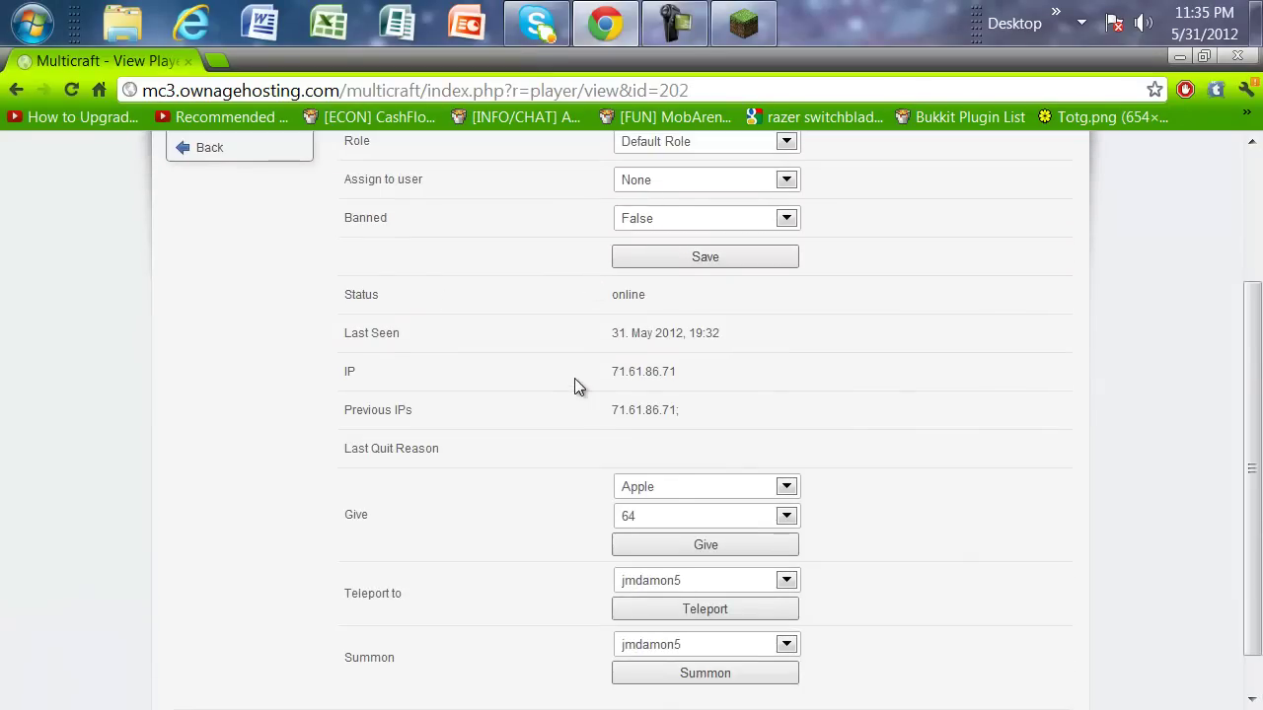
{"action": "left_click", "coordinate": [637, 584]}
{"action": "left_click", "coordinate": [631, 584]}
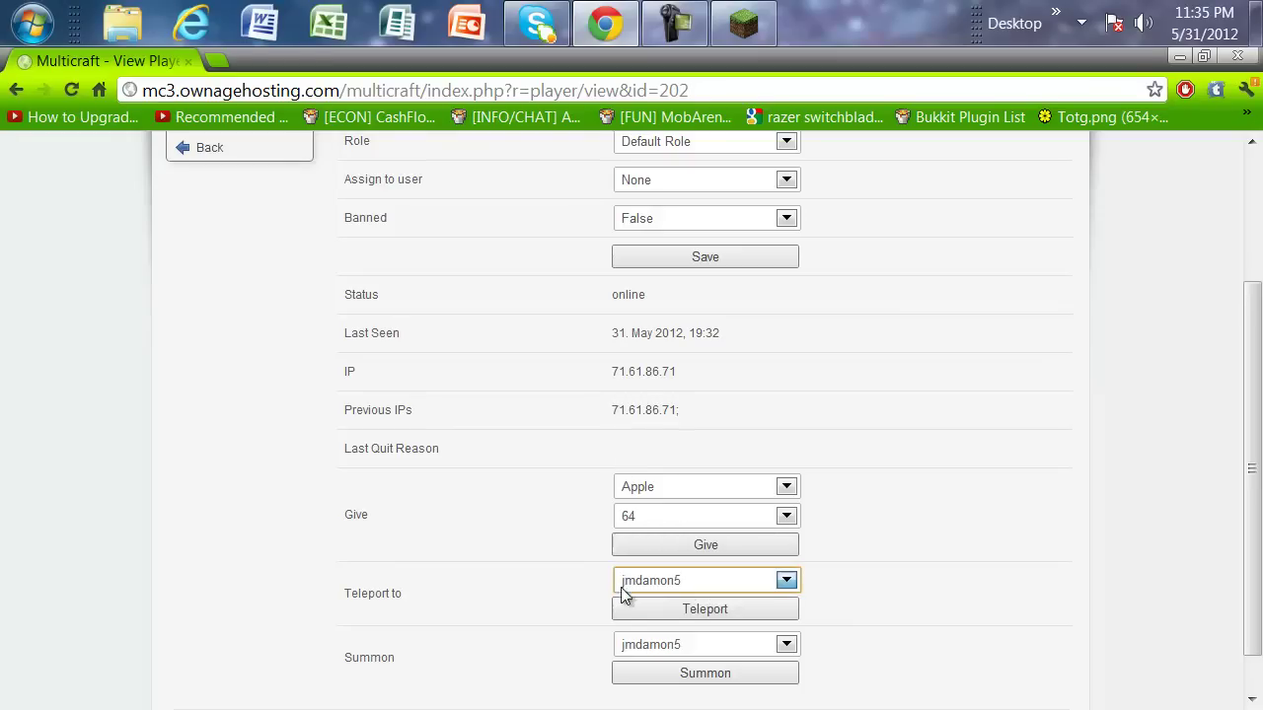
{"action": "left_click", "coordinate": [641, 645]}
{"action": "scroll", "coordinate": [710, 508], "scroll_direction": "up", "scroll_amount": 2}
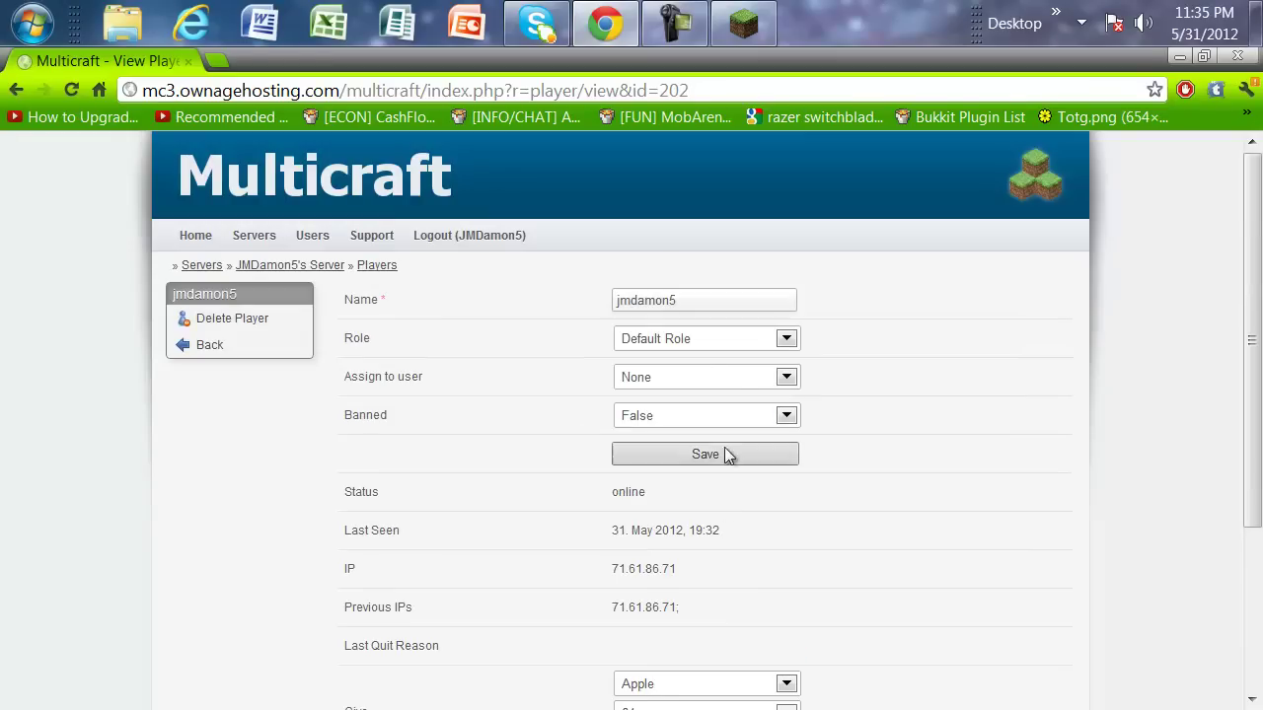
Step: Try assigning the player to the server owner's panel user account
{"action": "left_click", "coordinate": [701, 385]}
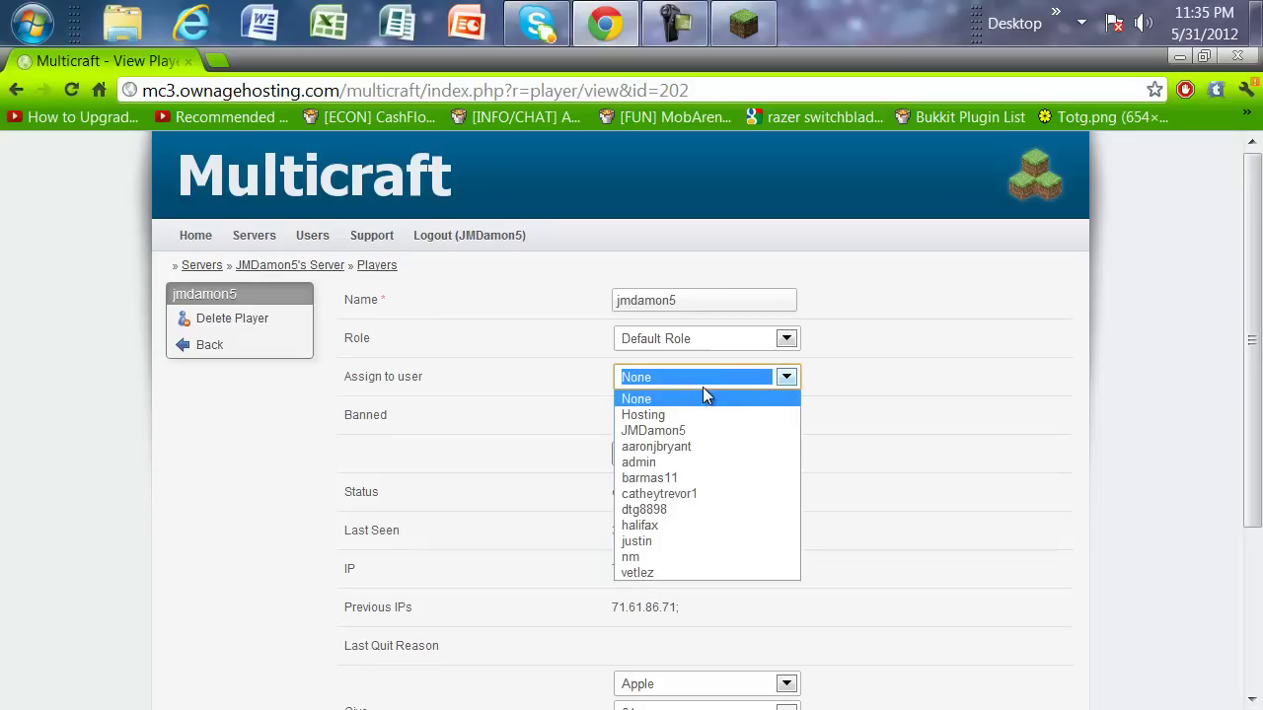
{"action": "left_click", "coordinate": [644, 509]}
{"action": "left_click", "coordinate": [673, 384]}
{"action": "left_click", "coordinate": [681, 434]}
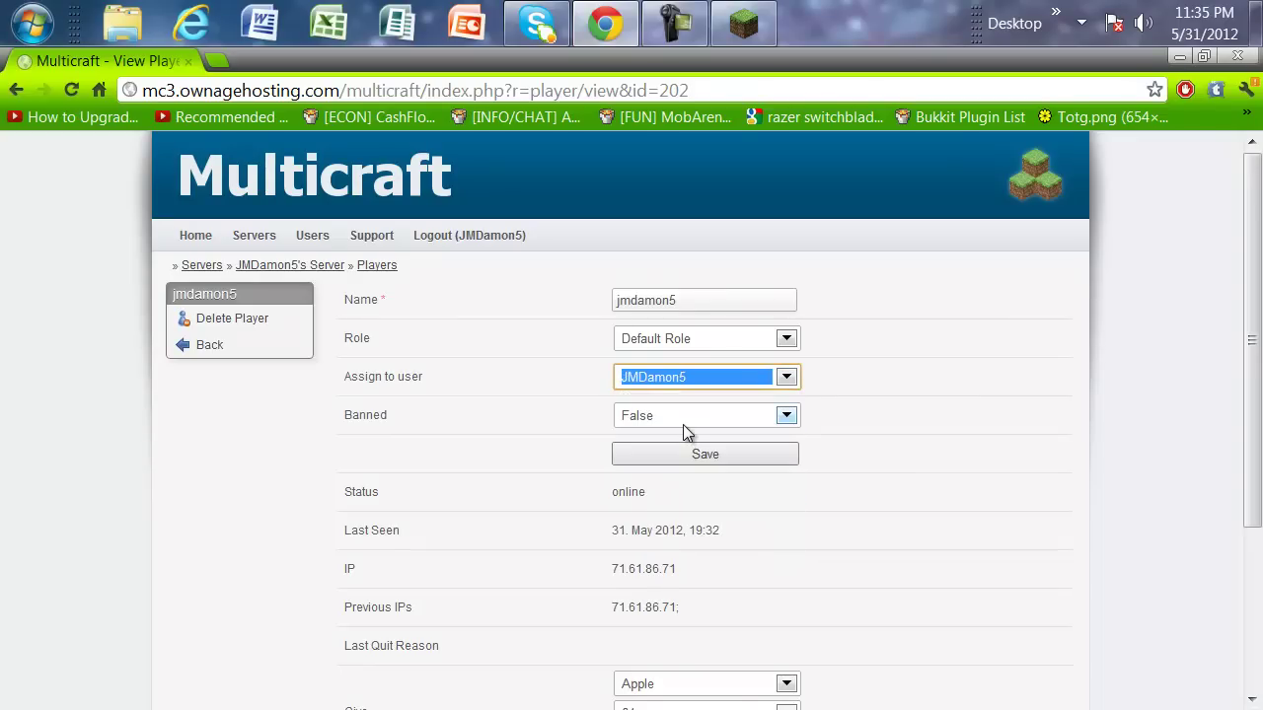
Step: Check the Banned choices and the player's name field, and return to the player list without saving
{"action": "left_click", "coordinate": [683, 425]}
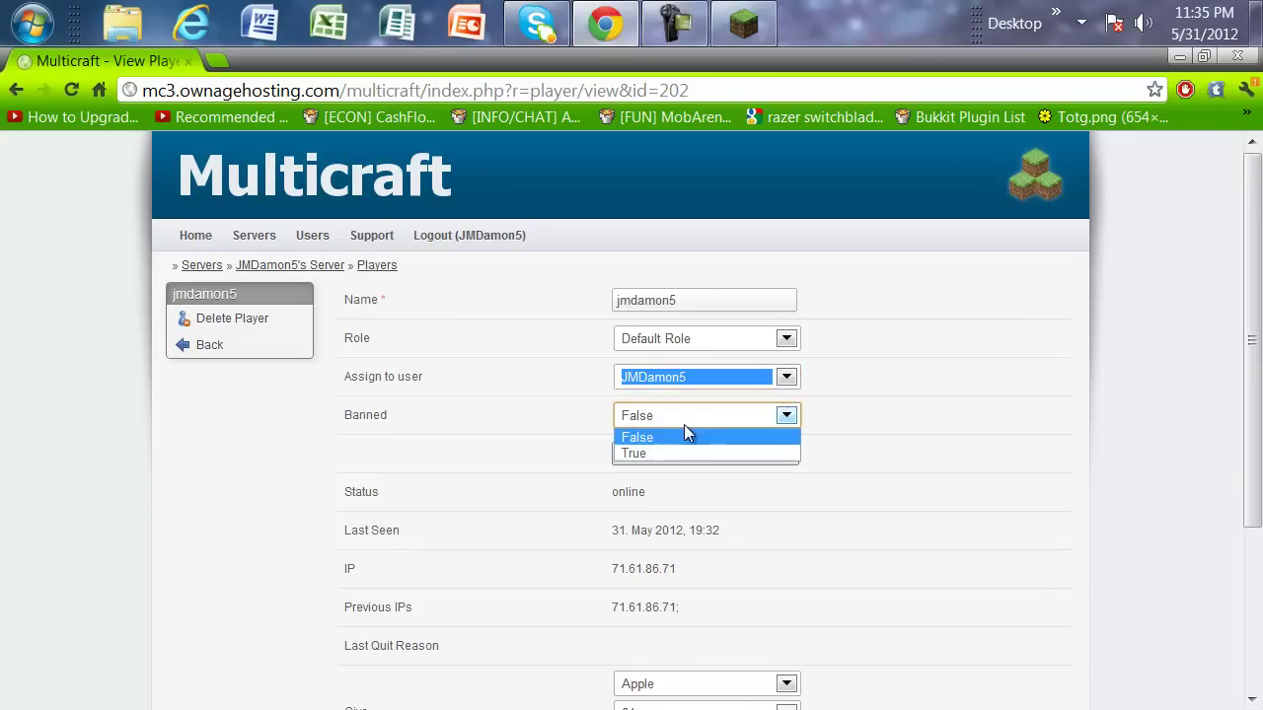
{"action": "left_click", "coordinate": [720, 311]}
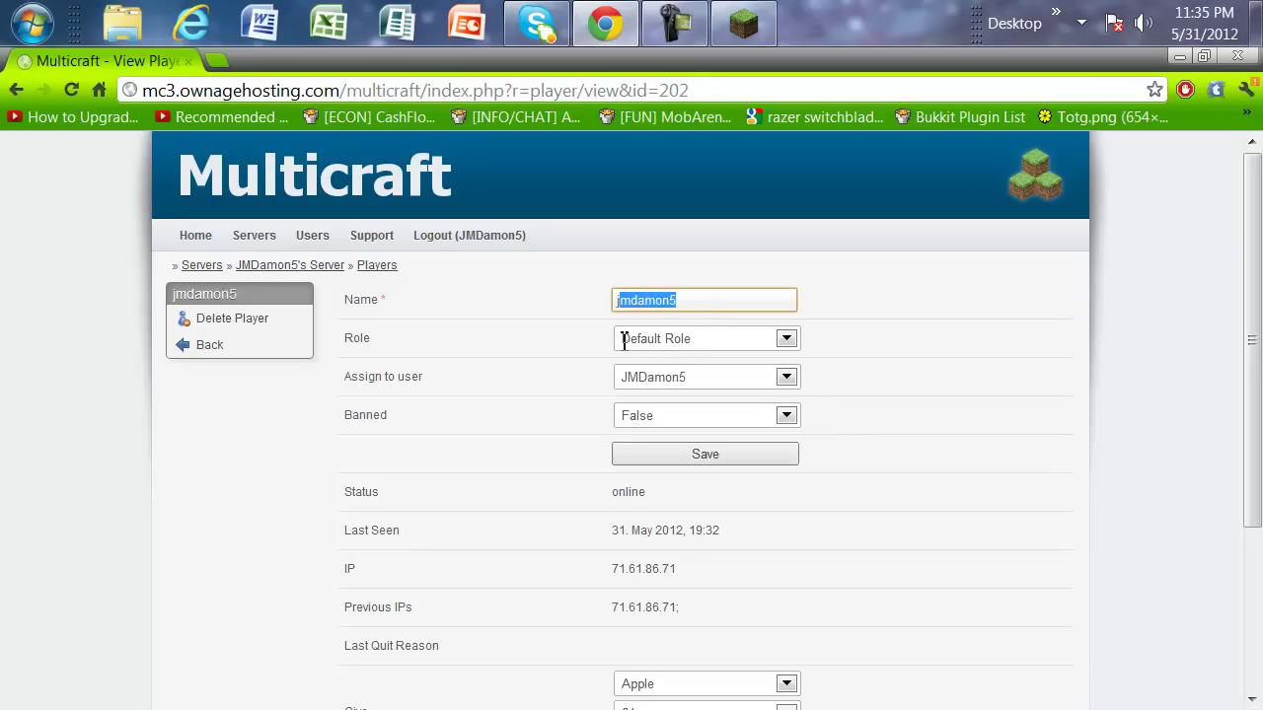
{"action": "left_click", "coordinate": [281, 343]}
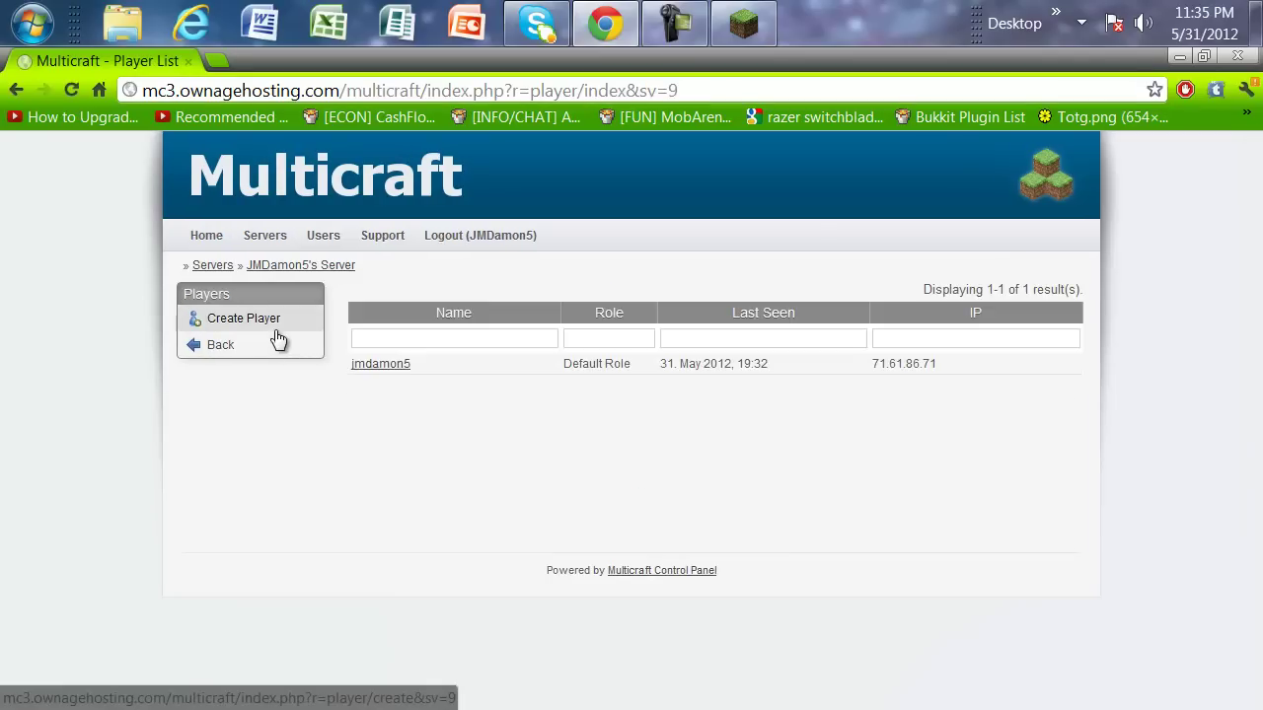
Step: Reopen the player's page from the list, set the role to Administrator, save it and check the page
{"action": "left_click", "coordinate": [380, 365]}
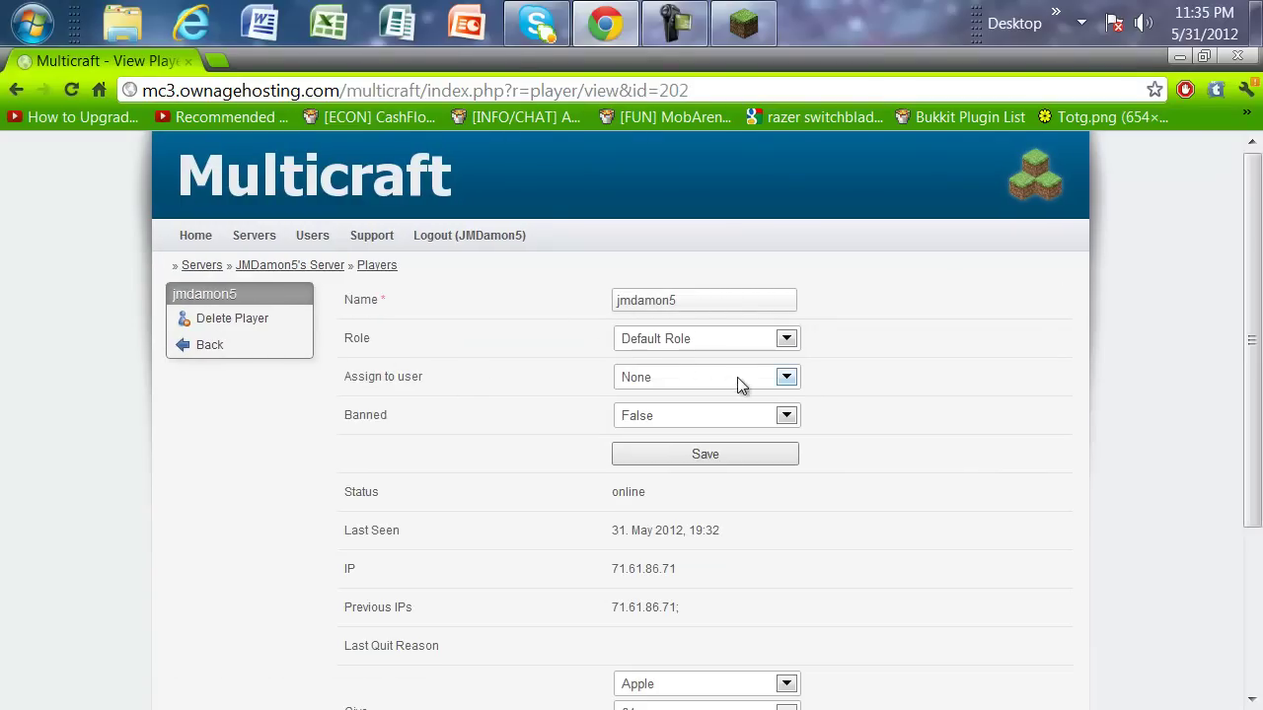
{"action": "left_click", "coordinate": [741, 341]}
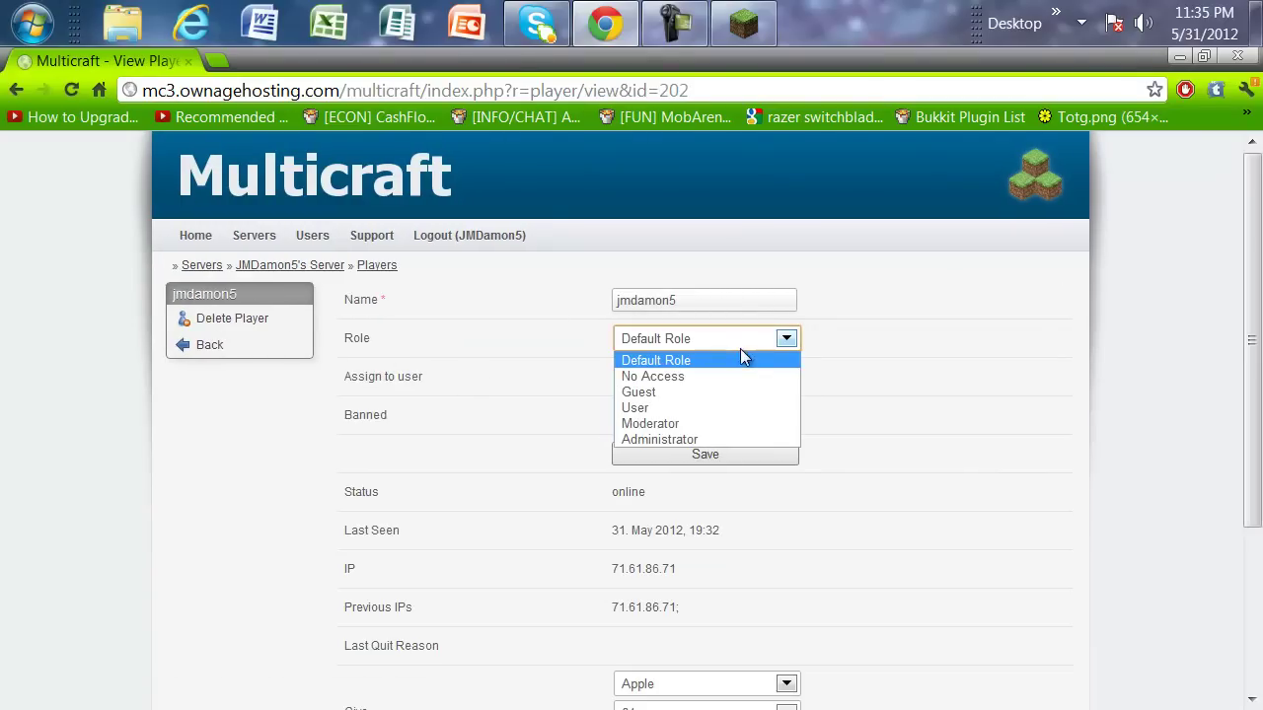
{"action": "left_click", "coordinate": [705, 439]}
{"action": "left_click", "coordinate": [702, 454]}
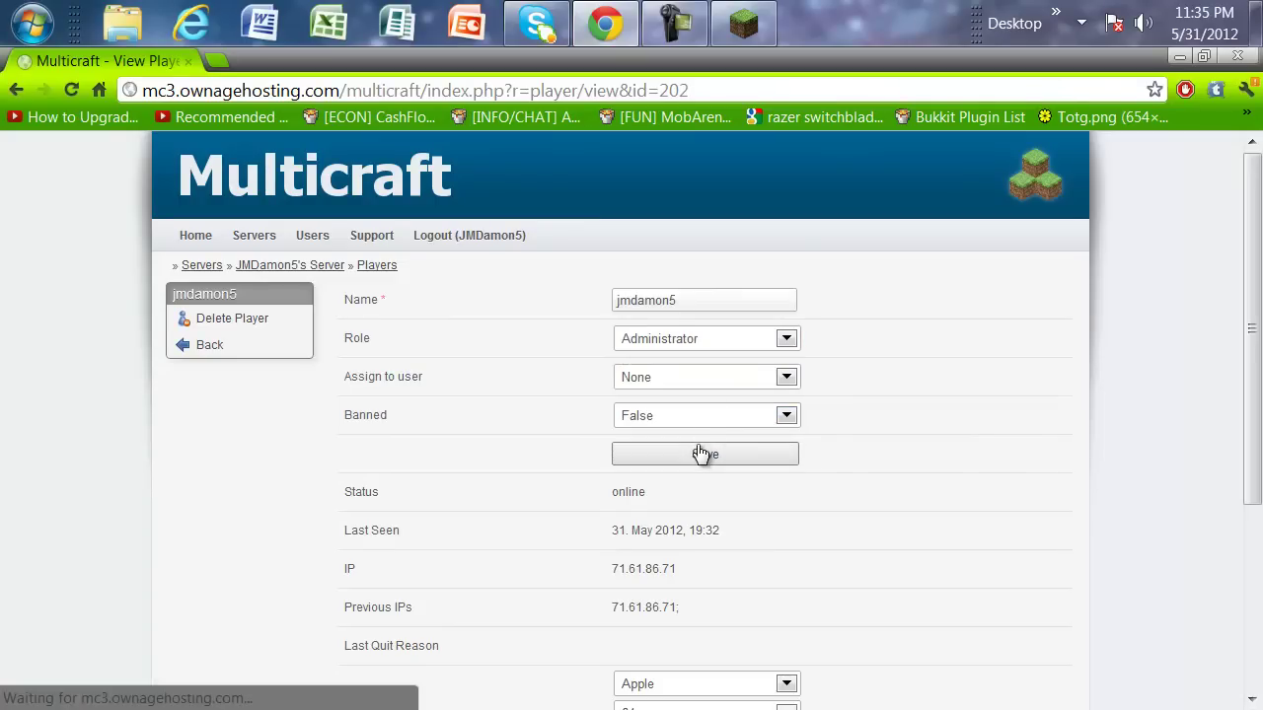
{"action": "scroll", "coordinate": [700, 434], "scroll_direction": "down", "scroll_amount": 3}
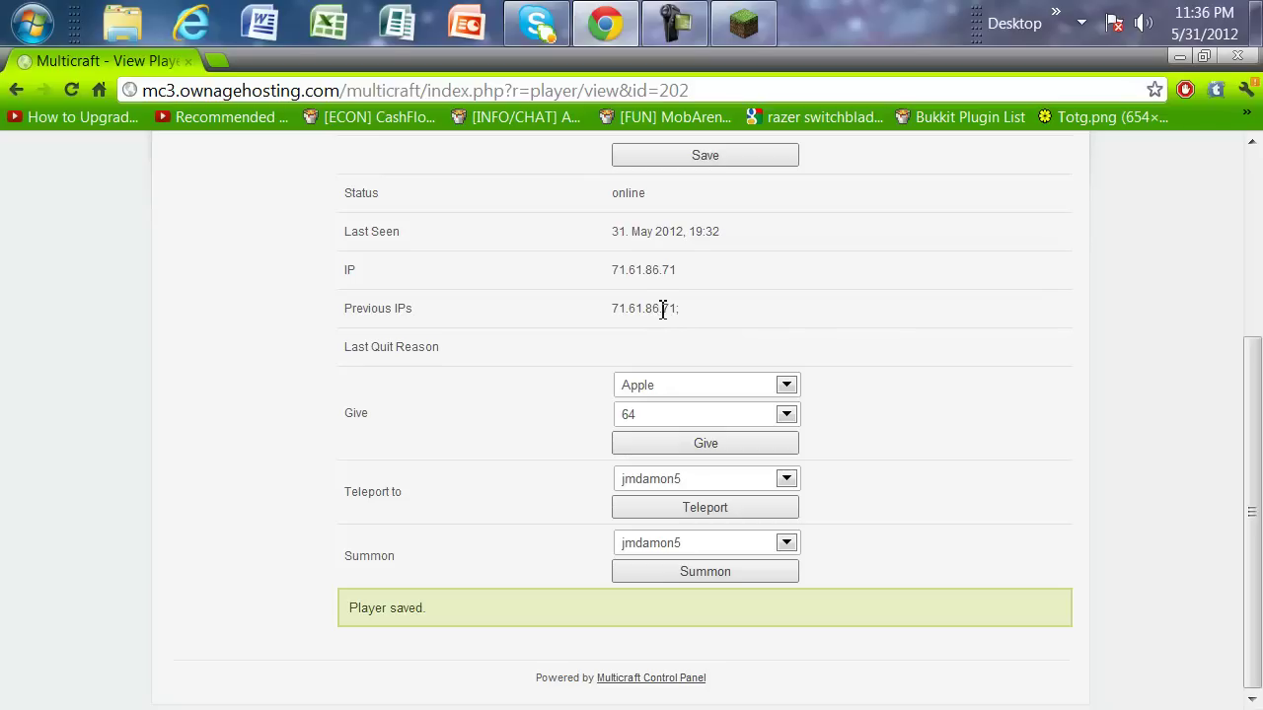
{"action": "scroll", "coordinate": [621, 316], "scroll_direction": "up", "scroll_amount": 3}
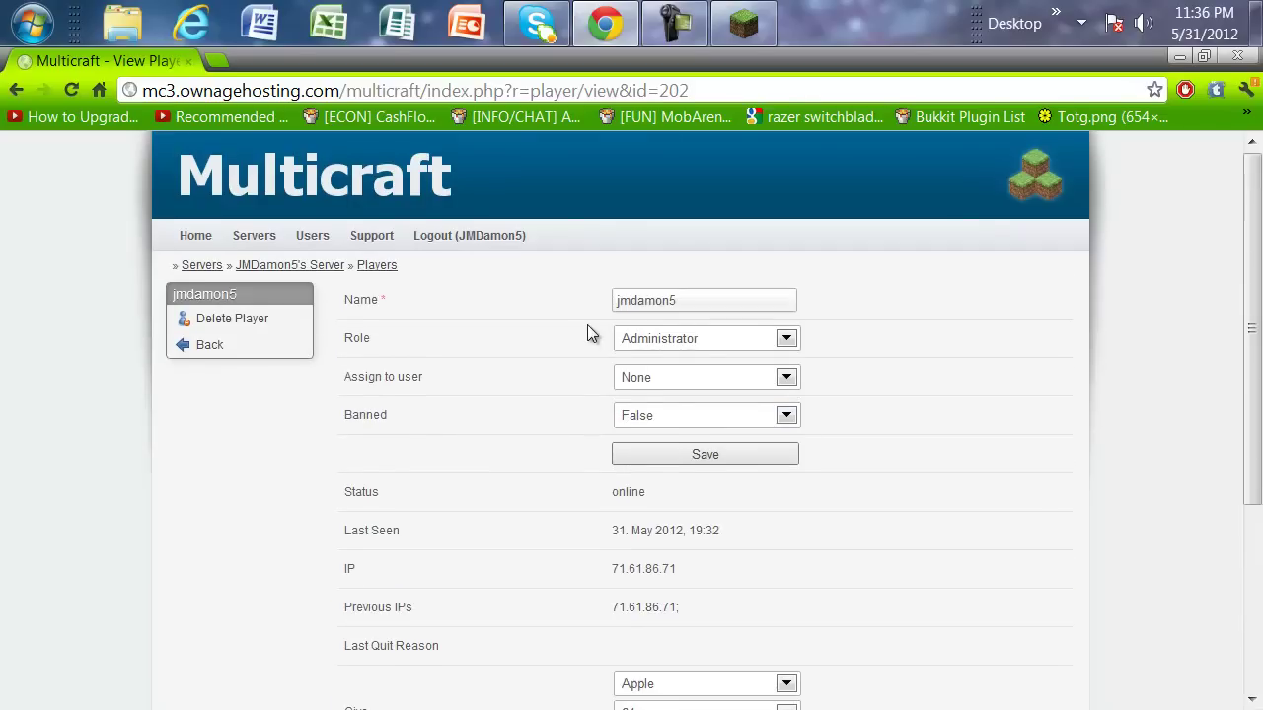
Step: Go to the control panel's Home page and follow the Multicraft link in the welcome text
{"action": "left_click", "coordinate": [204, 236]}
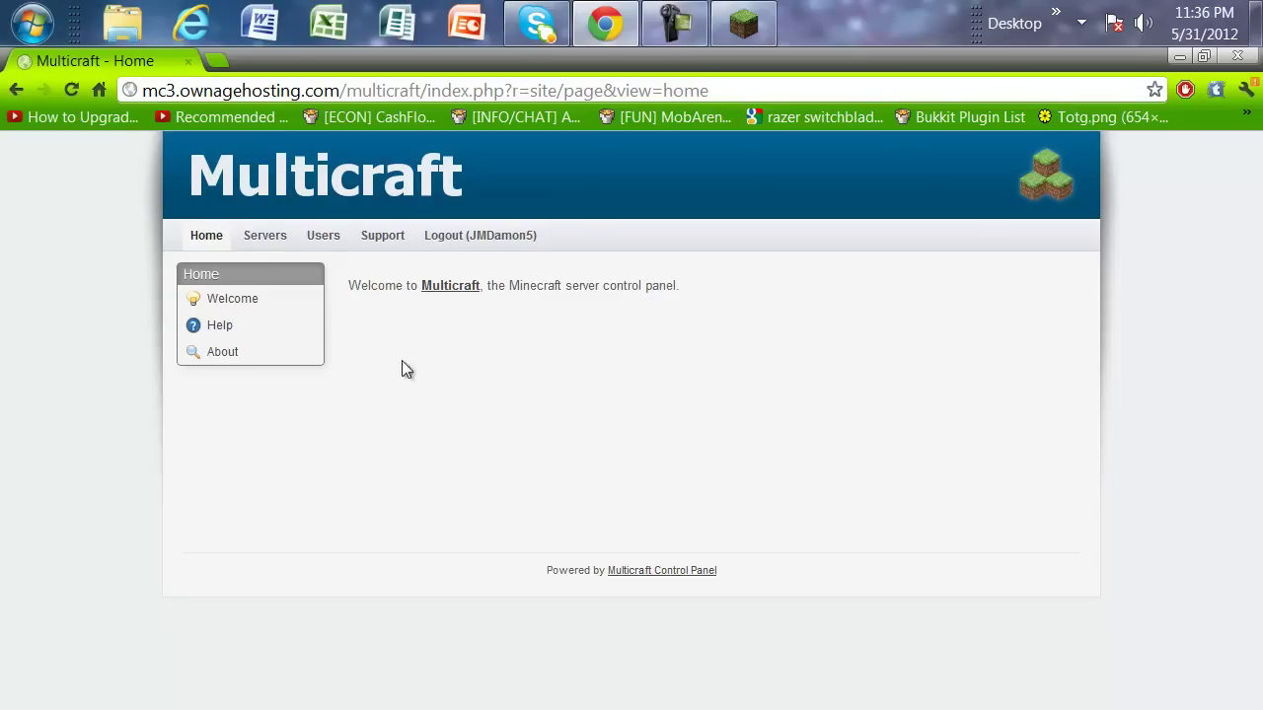
{"action": "left_click", "coordinate": [454, 301]}
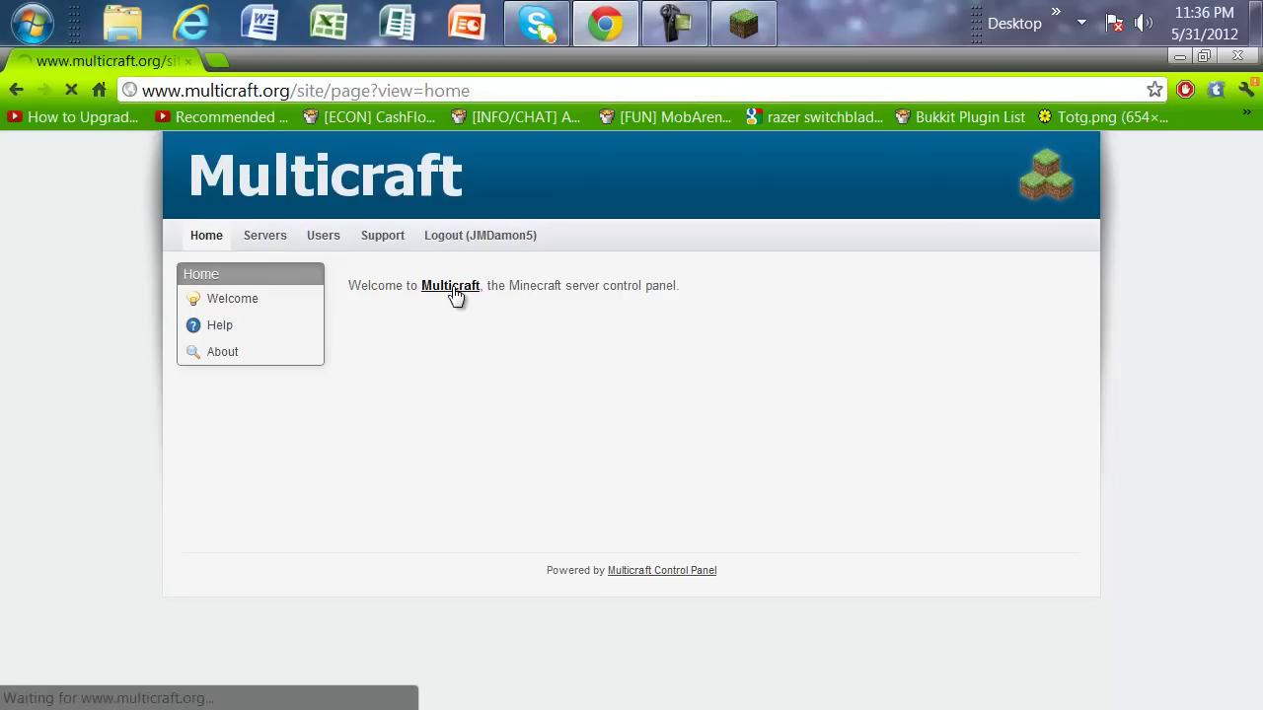